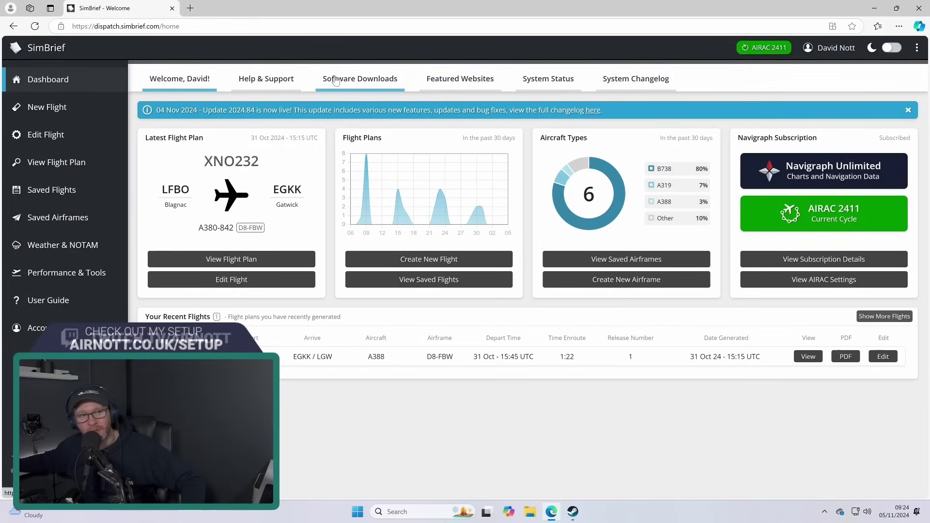
# Step: Go to Software Downloads and find the SimBrief Dispatch for MSFS section and its Community-folder instruction
pyautogui.click(338, 81)
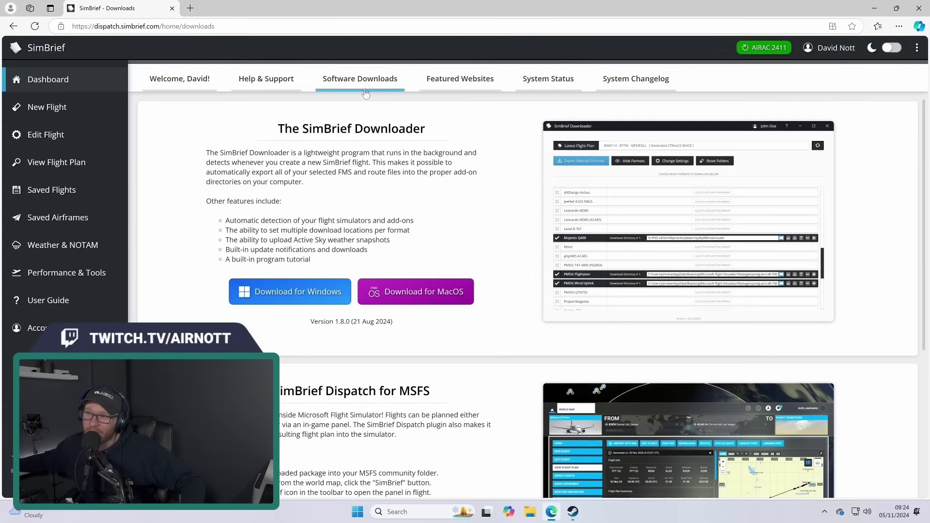
pyautogui.scroll(-5, 323, 197)
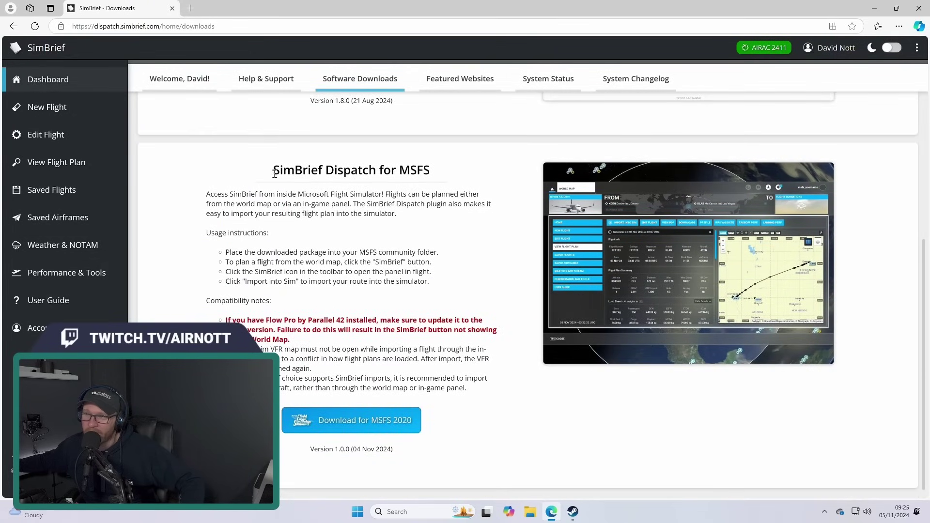
pyautogui.moveTo(274, 173); pyautogui.dragTo(448, 180)
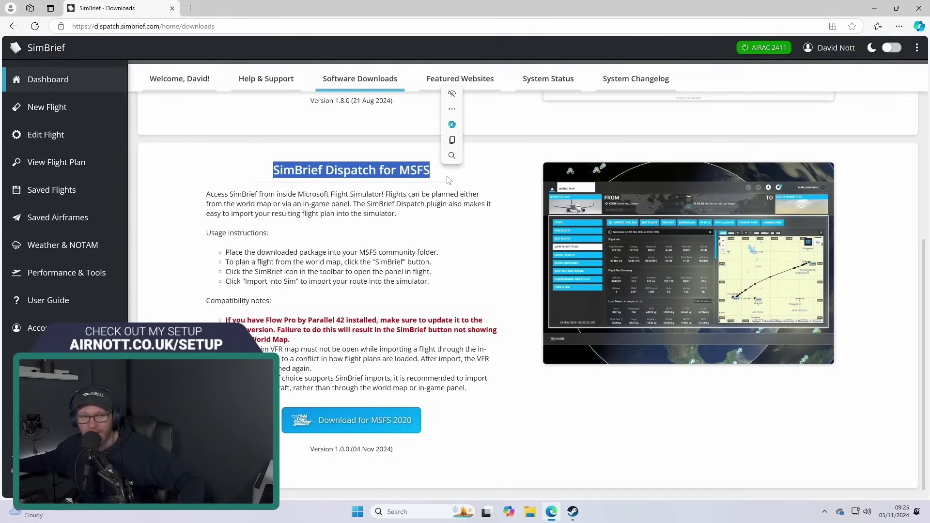
pyautogui.hotkey('ctrl', 'c')
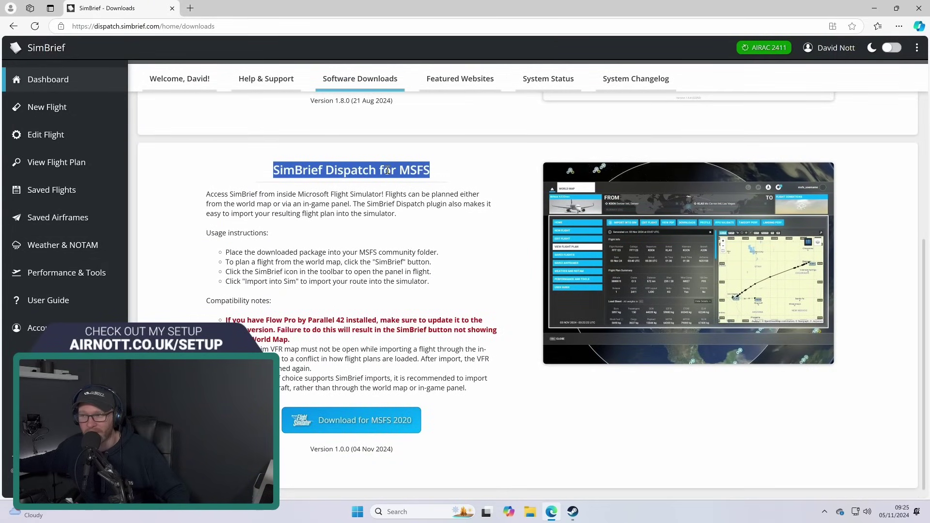
pyautogui.click(388, 170)
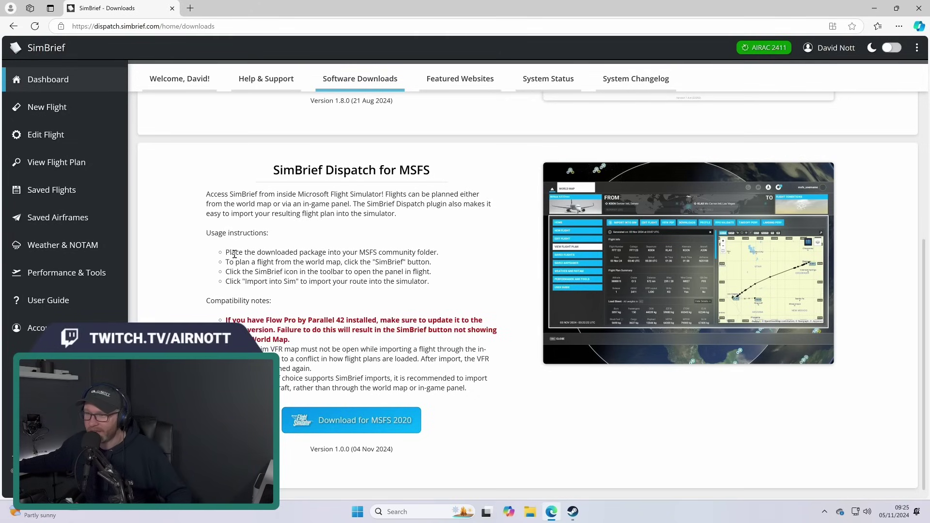
pyautogui.moveTo(251, 253); pyautogui.dragTo(343, 252)
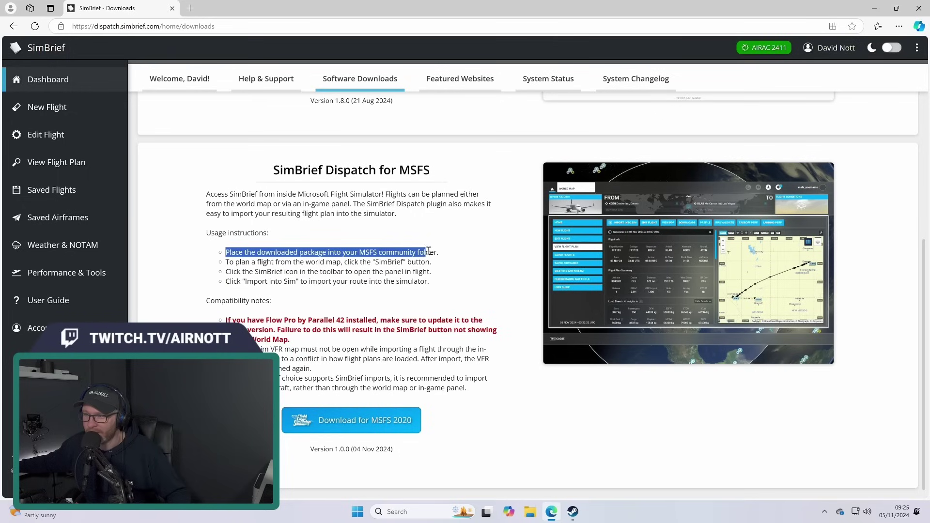
pyautogui.click(405, 266)
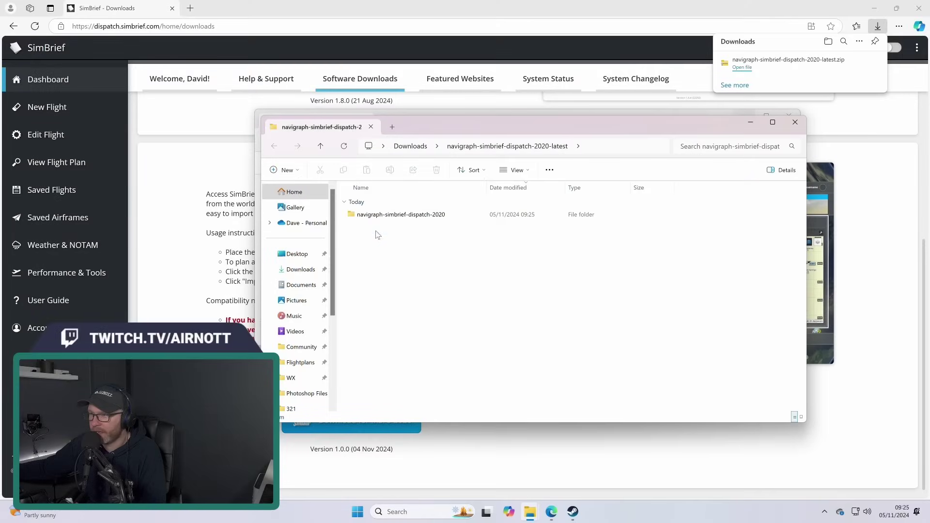
# Step: Drag the navigraph-simbrief-dispatch-2020 folder onto Community in the navigation pane
pyautogui.click(378, 216)
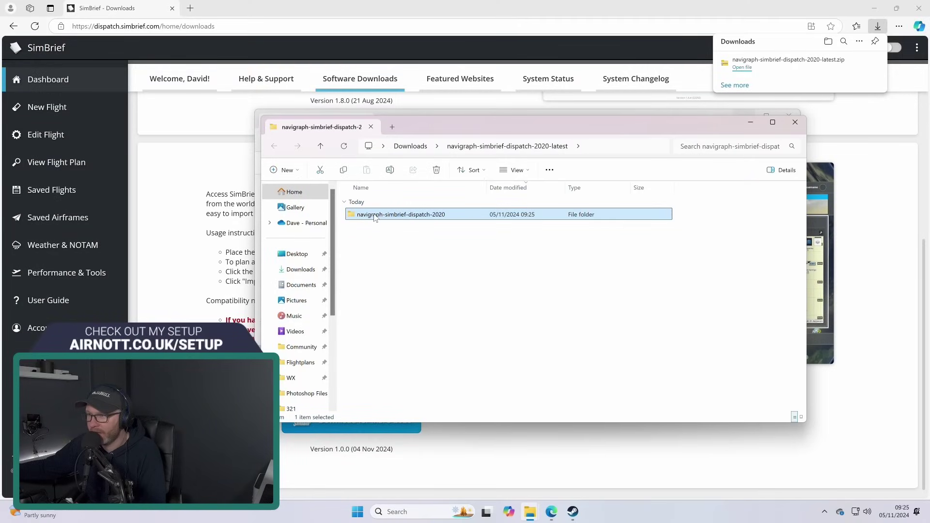
pyautogui.moveTo(374, 218); pyautogui.dragTo(290, 350)
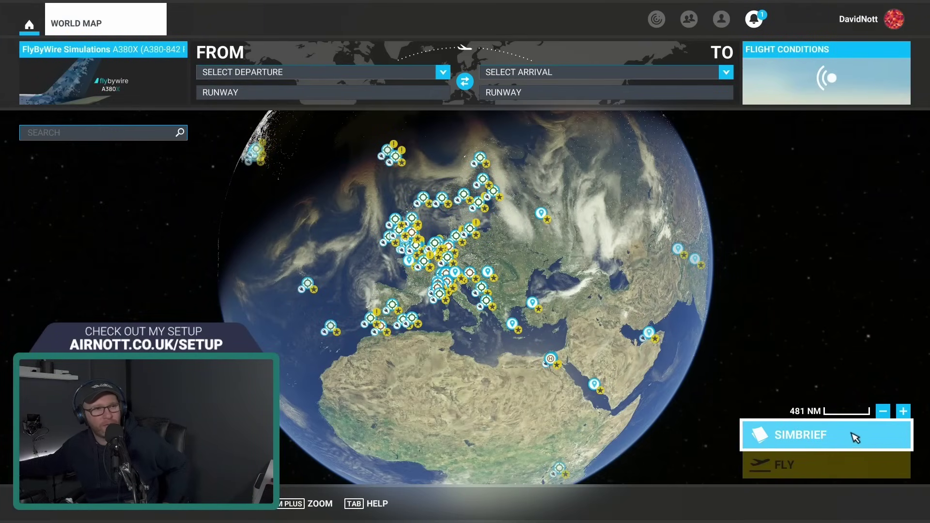
# Step: Bring up the SimBrief panel over the world map and choose NEW FLIGHT from Quick Links
pyautogui.click(804, 439)
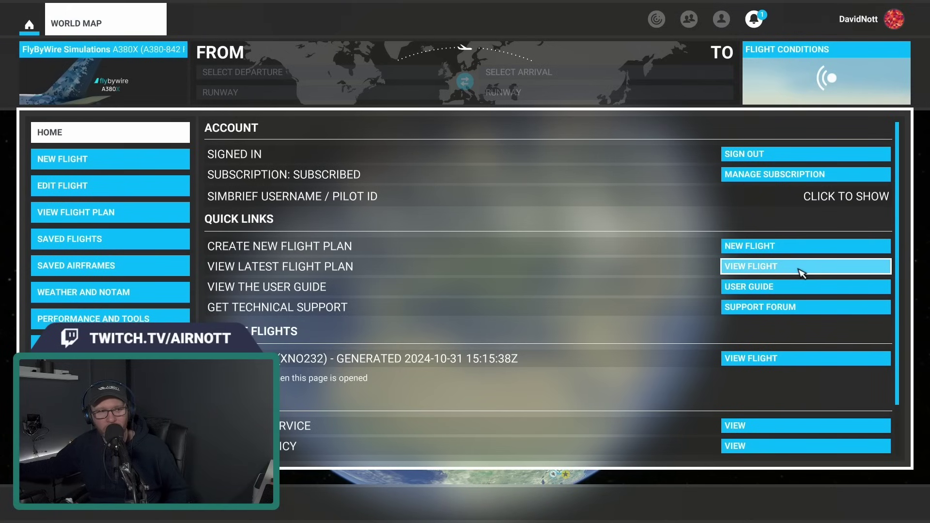
pyautogui.scroll(-1, 722, 269)
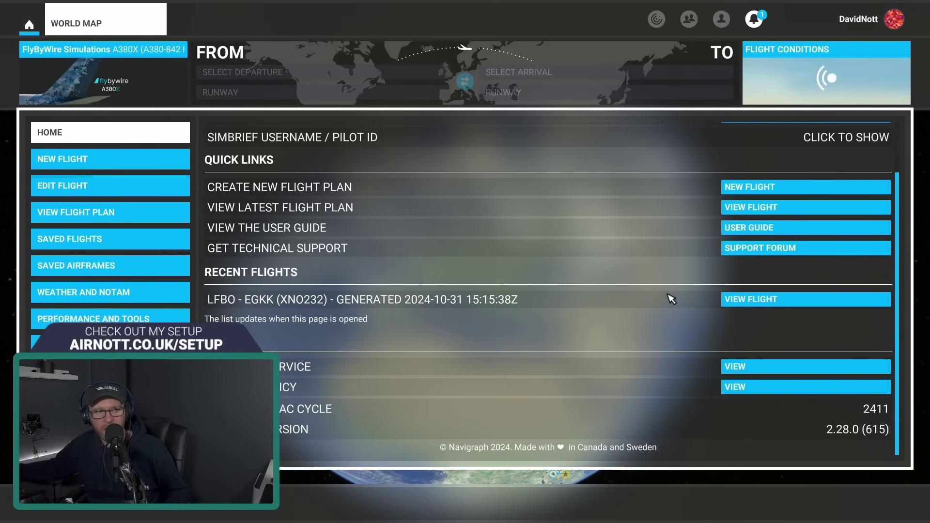
pyautogui.scroll(2, 668, 297)
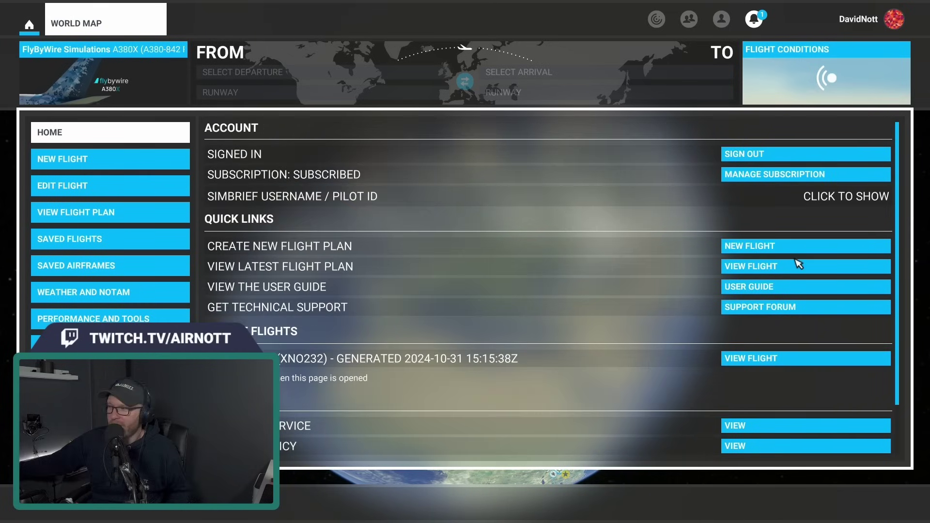
pyautogui.click(820, 247)
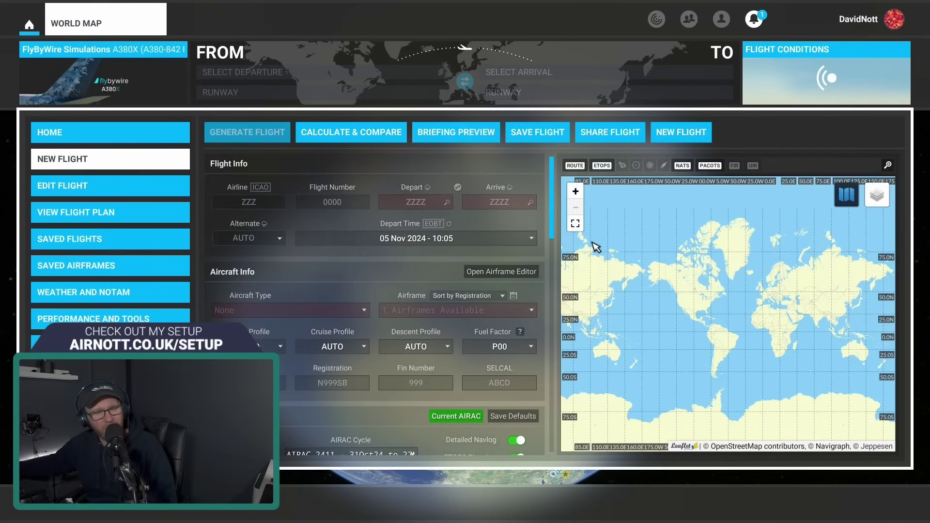
# Step: Enter flight XNO 232, departing EGKK and arriving LEAL, in the Flight Info fields
pyautogui.click(255, 206)
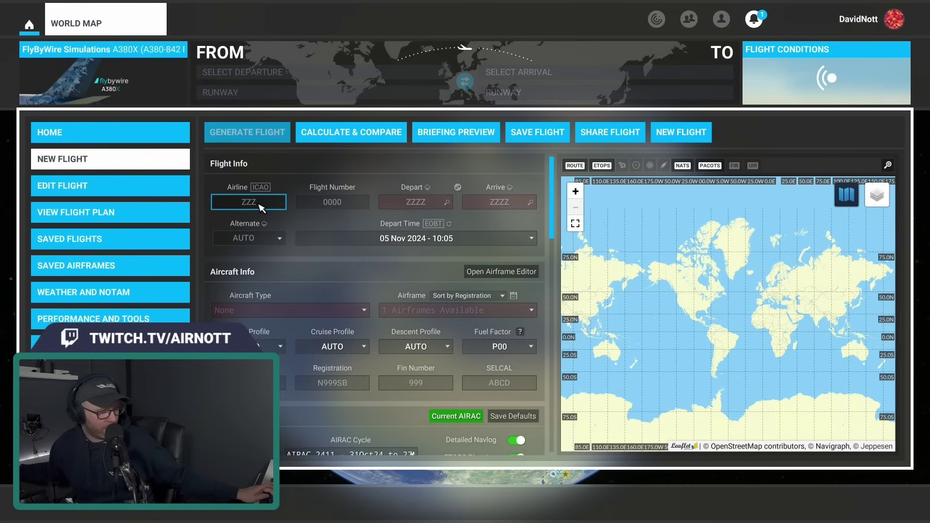
pyautogui.write('XNO')
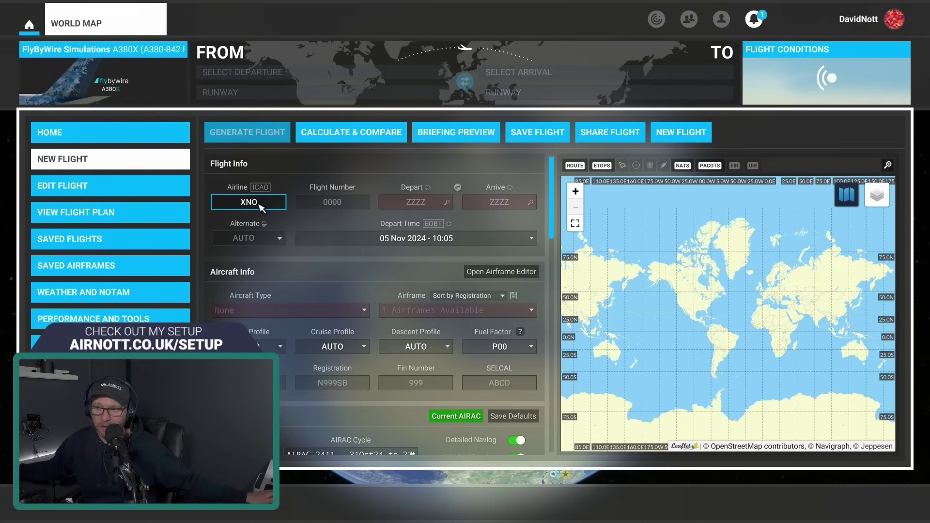
pyautogui.press('Tab')
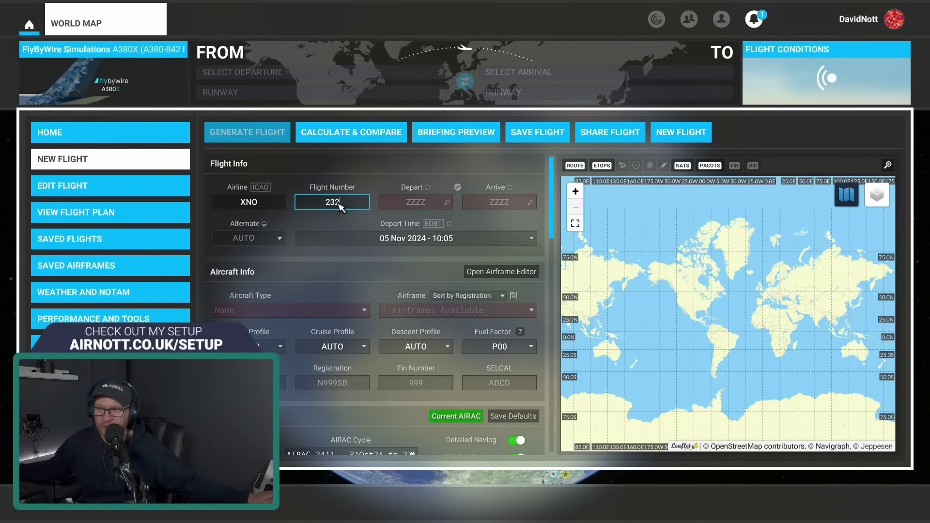
pyautogui.click(413, 205)
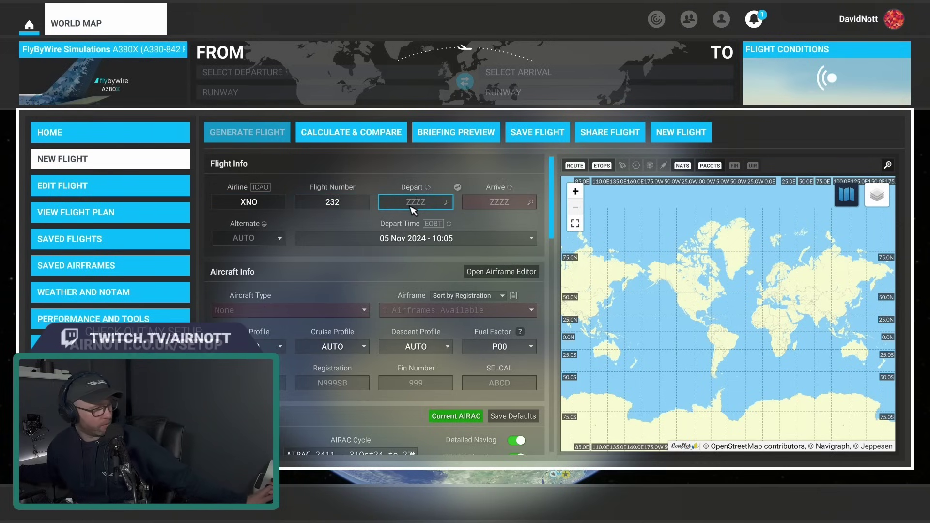
pyautogui.write('EGKK')
pyautogui.click(497, 207)
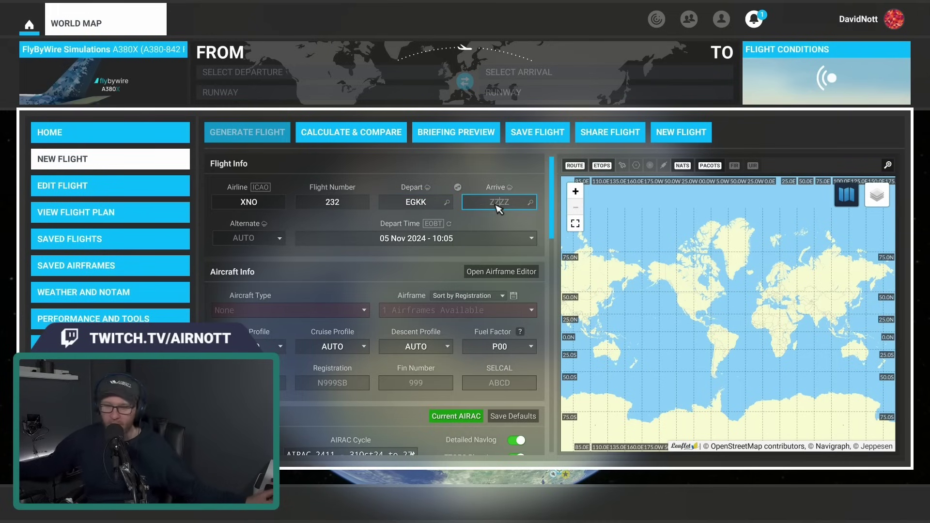
pyautogui.write('L')
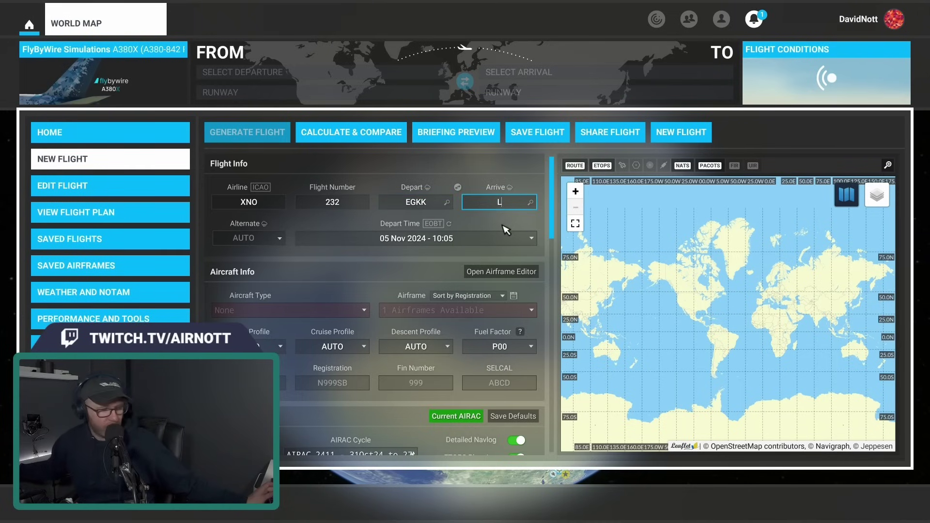
pyautogui.write('EA')
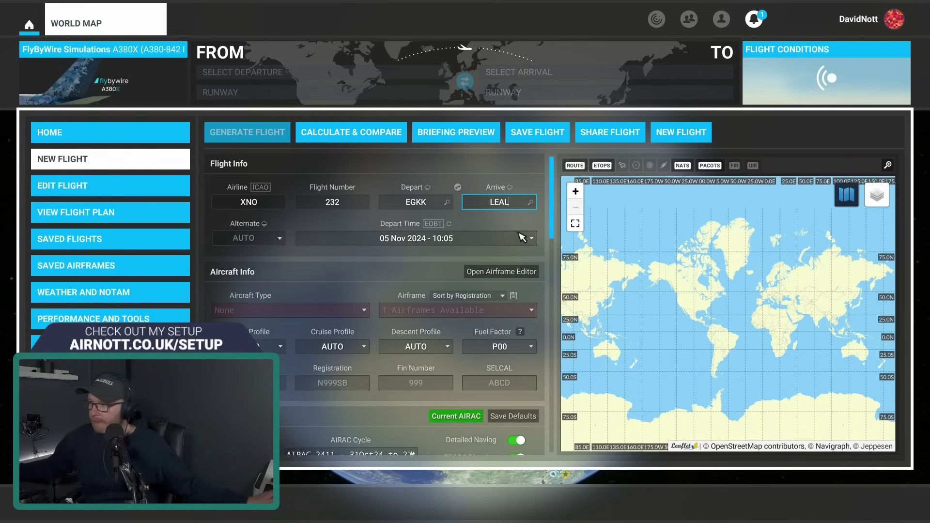
pyautogui.write('L')
pyautogui.press('Tab')
# Step: Choose B738 - B737-800 as the aircraft type
pyautogui.click(320, 311)
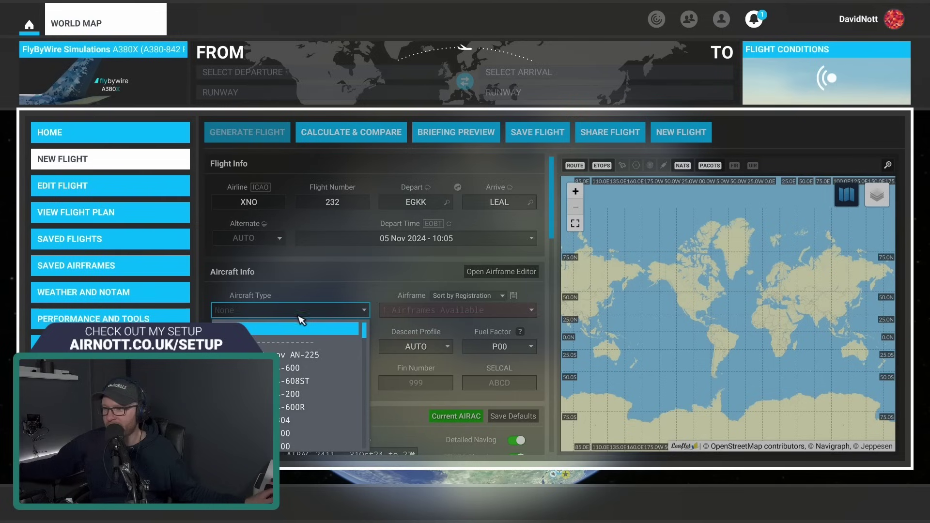
pyautogui.scroll(-5, 290, 379)
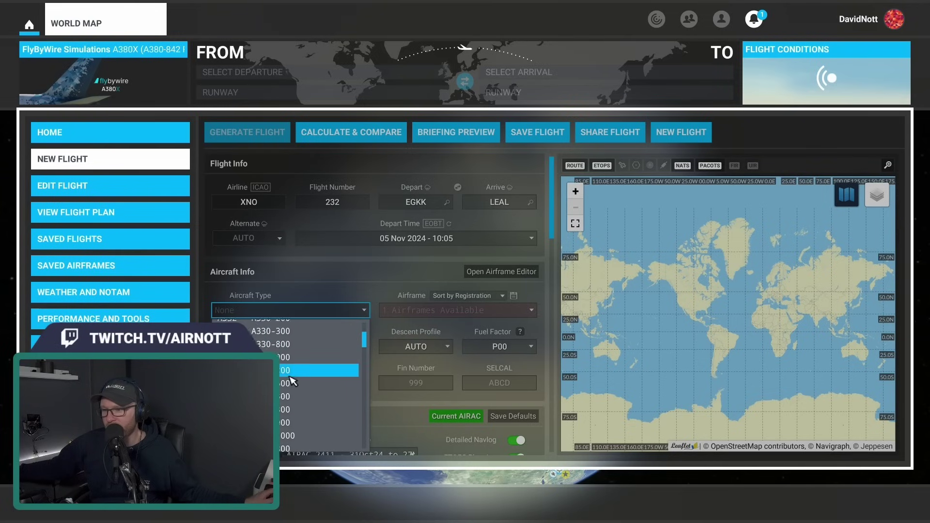
pyautogui.scroll(-3, 292, 379)
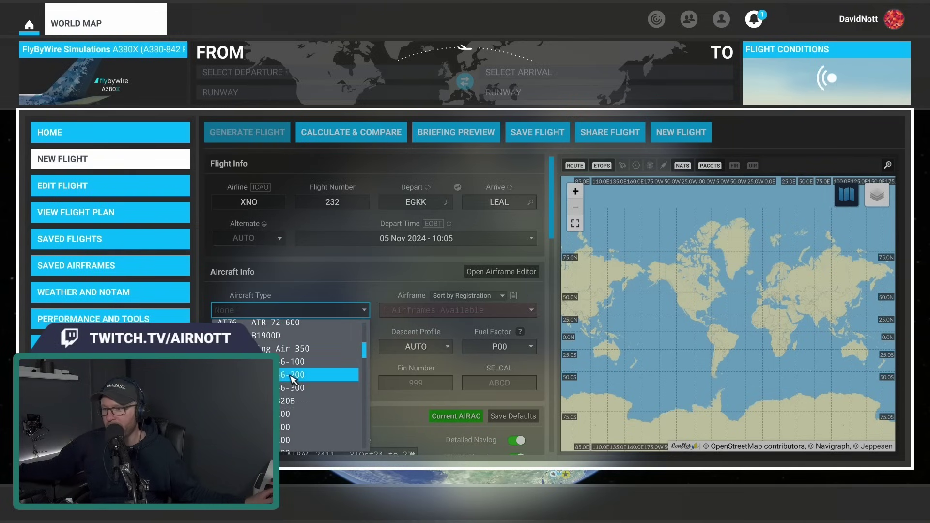
pyautogui.scroll(-2, 292, 379)
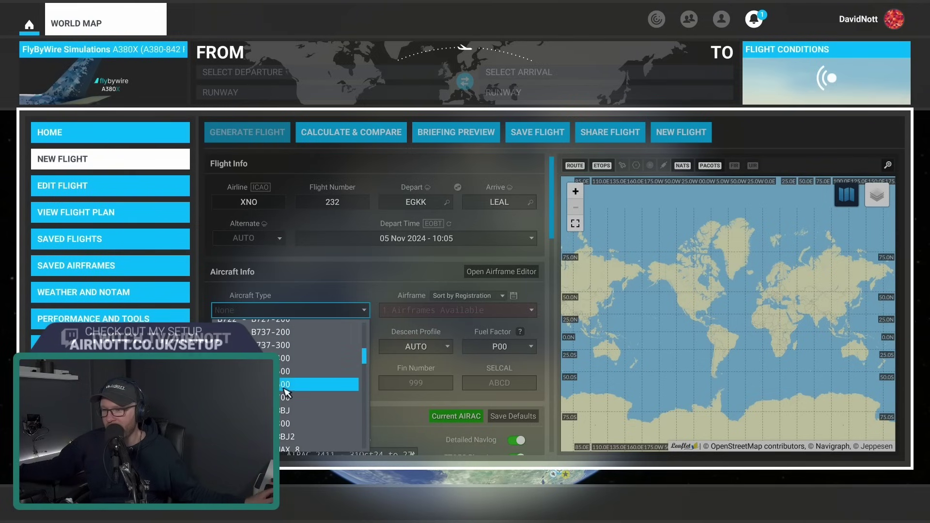
pyautogui.click(299, 419)
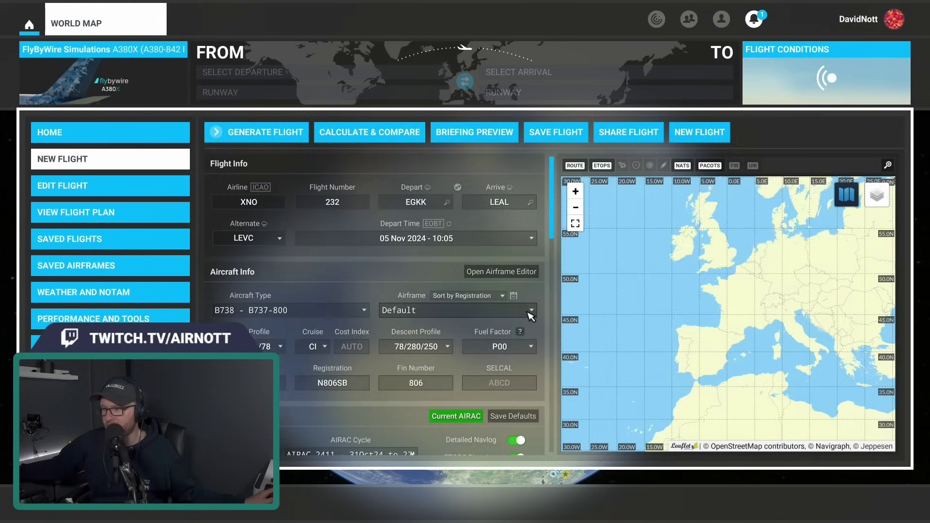
# Step: Select the 'PMDG (MSFS) - First Class Config' airframe and review the SFD4Z–VLC3L route and form
pyautogui.click(531, 312)
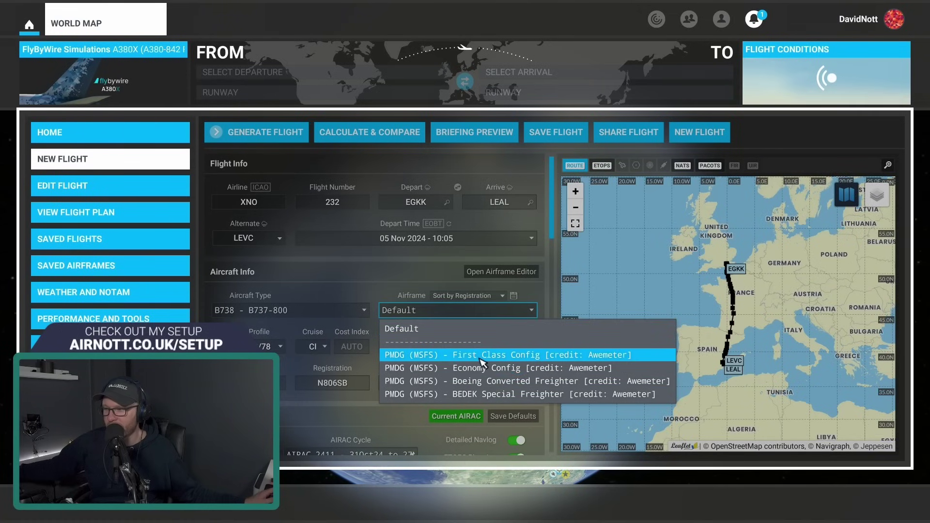
pyautogui.click(478, 360)
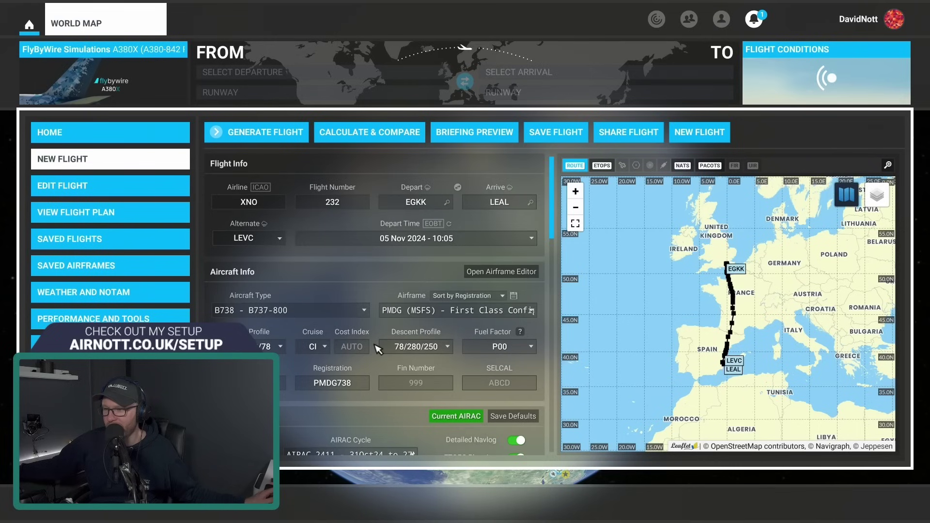
pyautogui.moveTo(749, 318); pyautogui.dragTo(670, 304)
pyautogui.scroll(3, 670, 304)
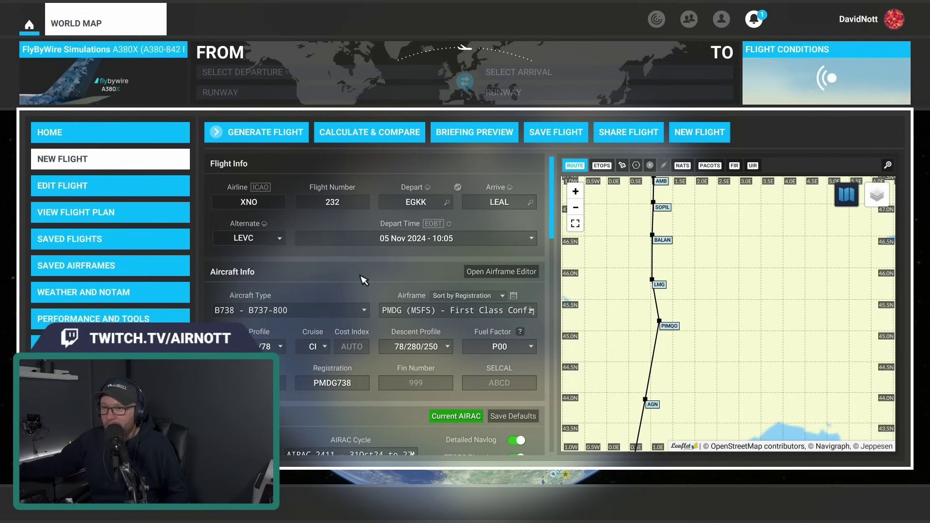
pyautogui.scroll(-1, 334, 276)
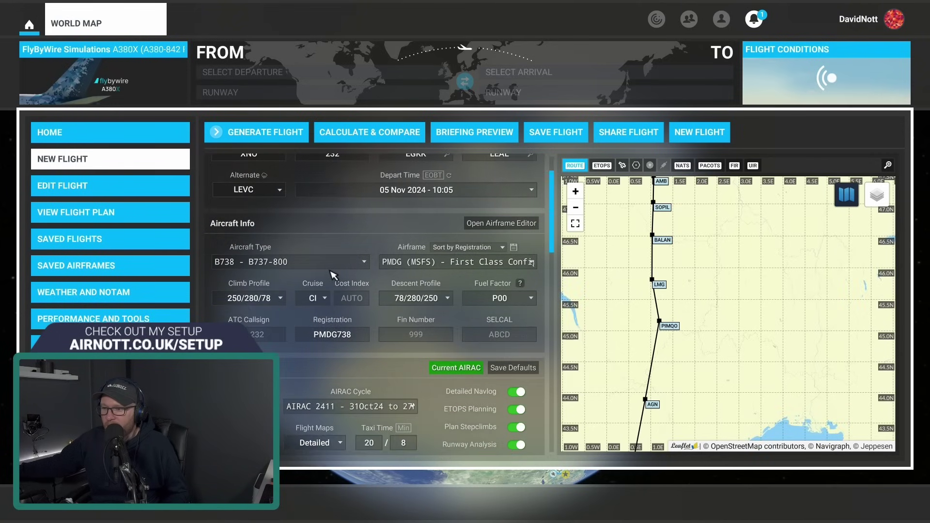
pyautogui.scroll(-5, 334, 275)
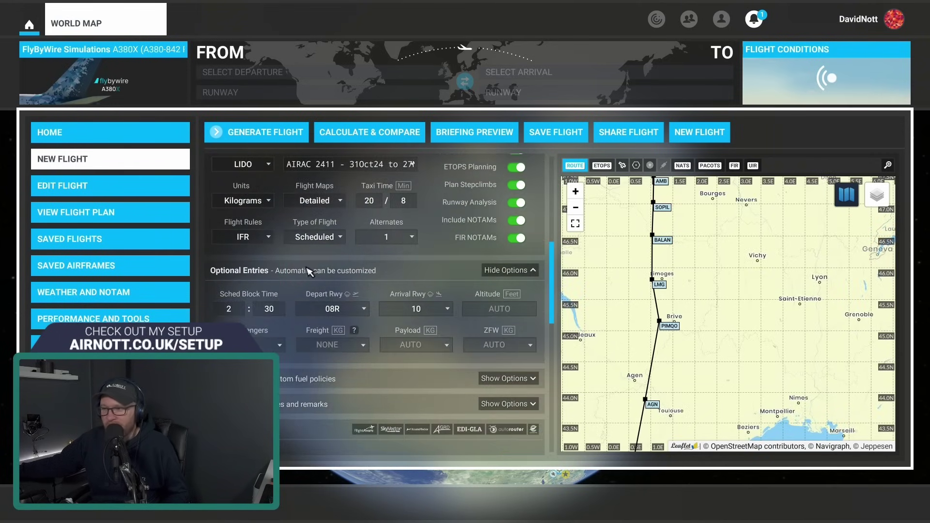
pyautogui.scroll(-6, 308, 271)
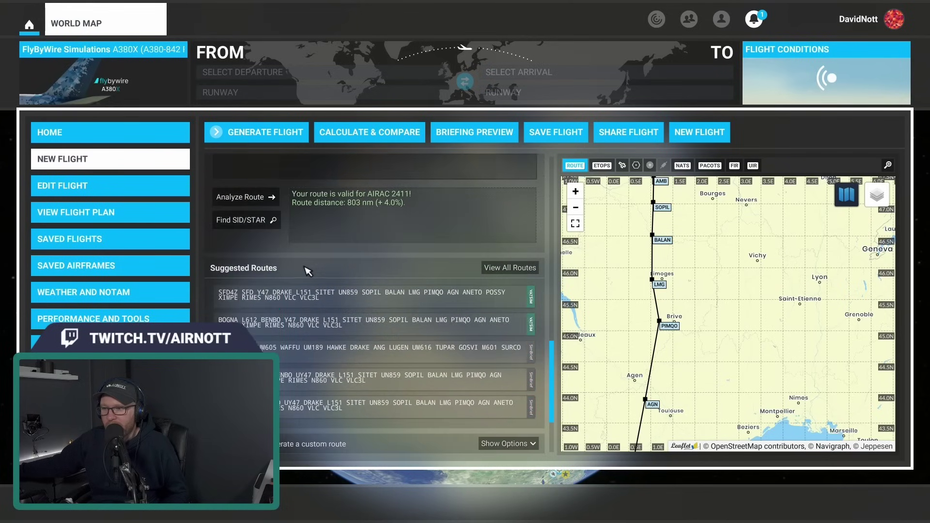
pyautogui.scroll(-2, 307, 270)
pyautogui.scroll(13, 304, 274)
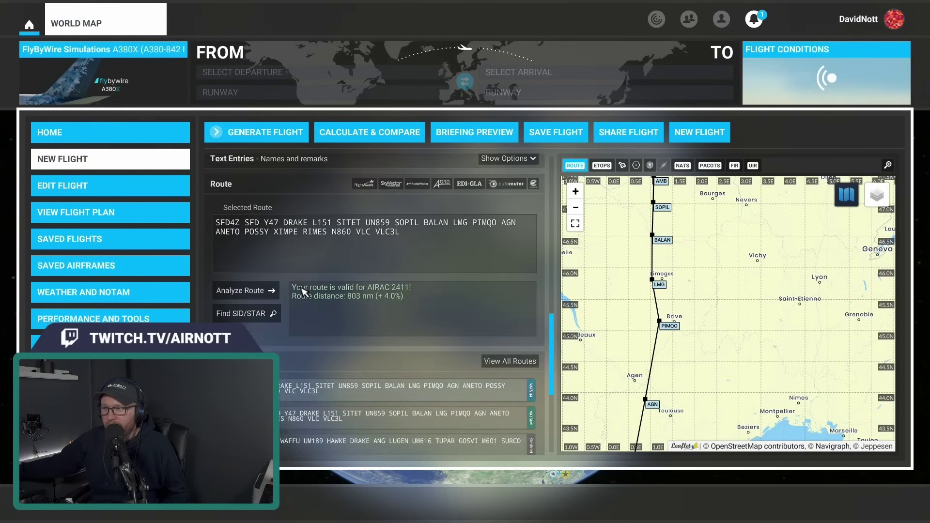
# Step: Generate the flight and scroll its briefing: 37000 ft, 809 nm, 7995 kg block fuel
pyautogui.click(272, 134)
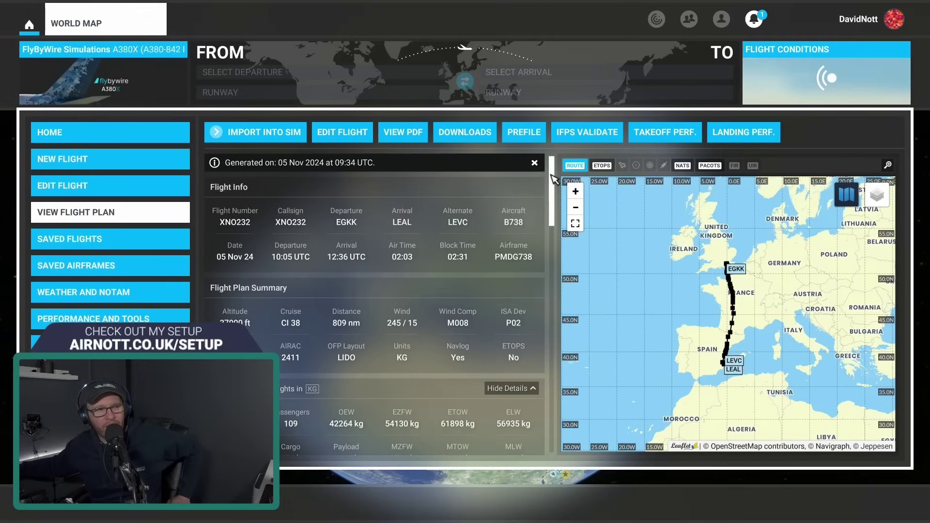
pyautogui.moveTo(553, 179); pyautogui.dragTo(556, 421)
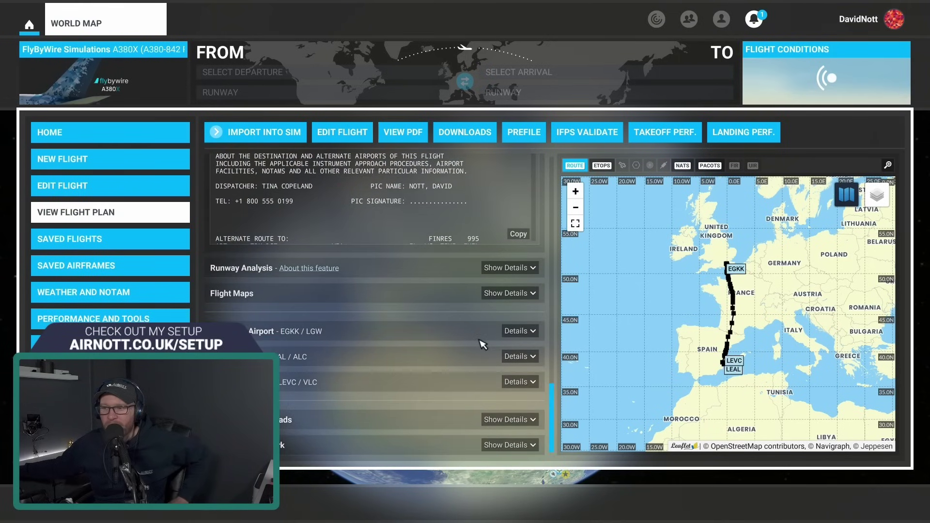
# Step: Prefile the XNO232 flight on VATSIM via my.vatsim.net, allowing the link to open in the browser
pyautogui.click(513, 443)
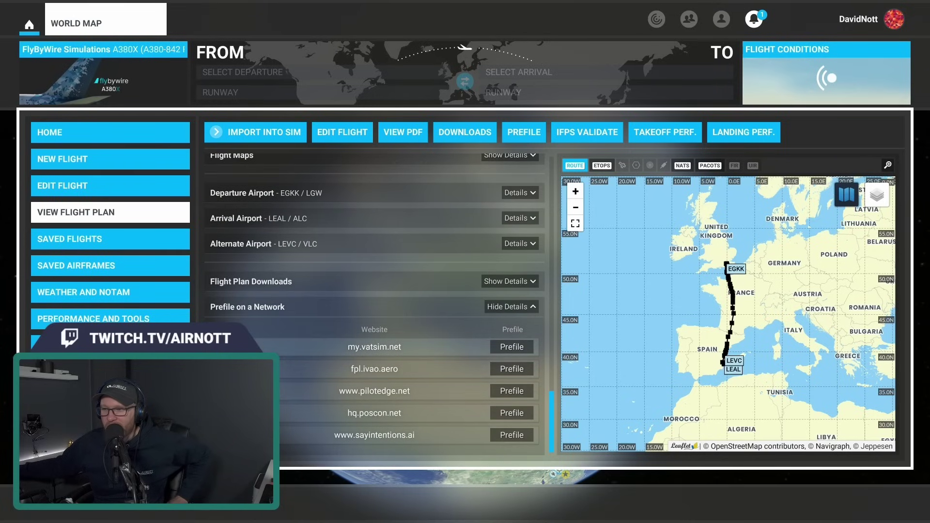
pyautogui.click(511, 347)
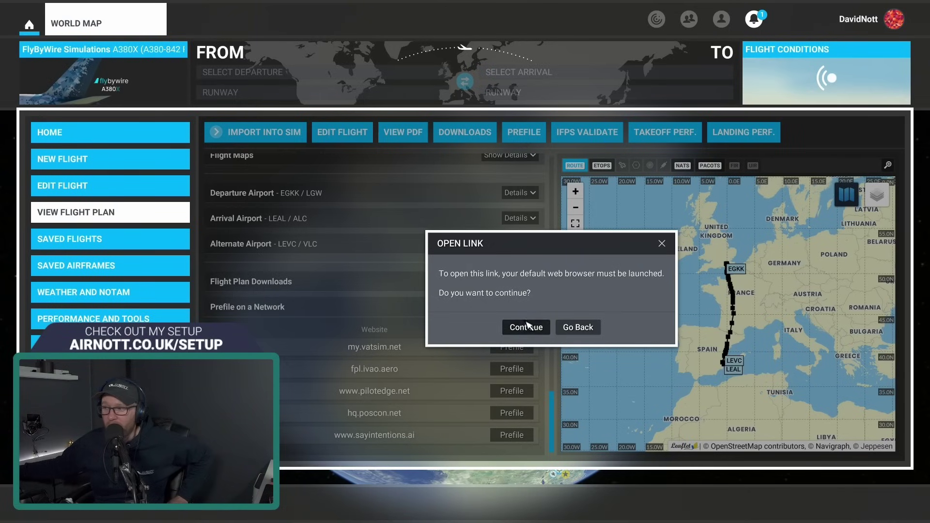
pyautogui.click(526, 328)
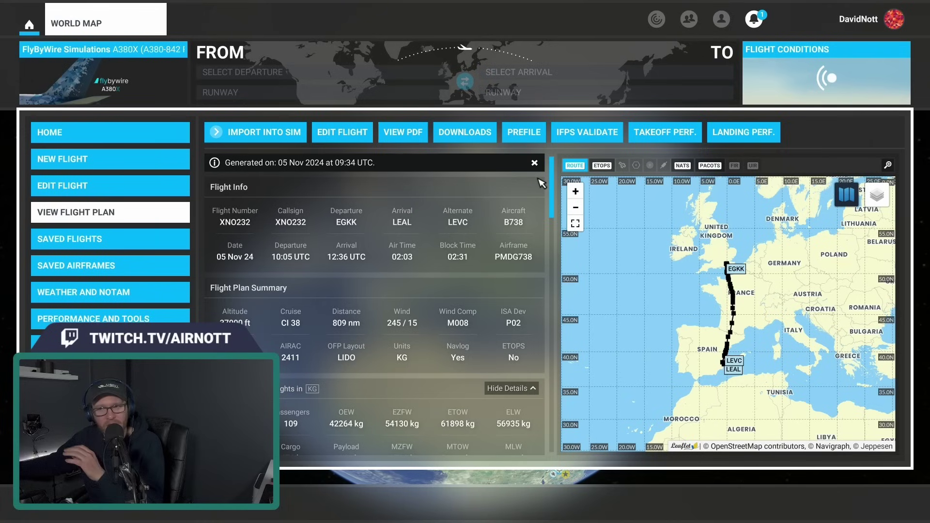
# Step: Import the EGKK–LEAL plan into the world map, follow the route toward Paris, then start the flight
pyautogui.click(256, 138)
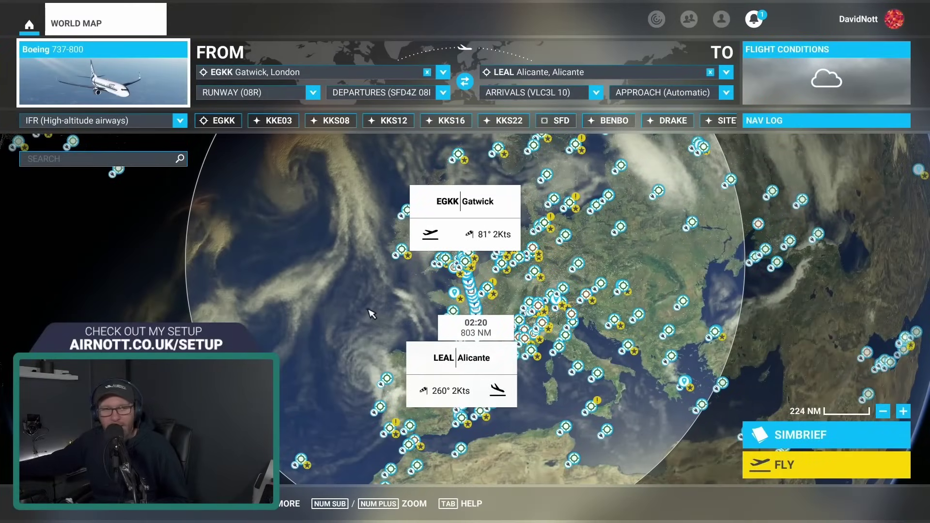
pyautogui.scroll(5, 386, 299)
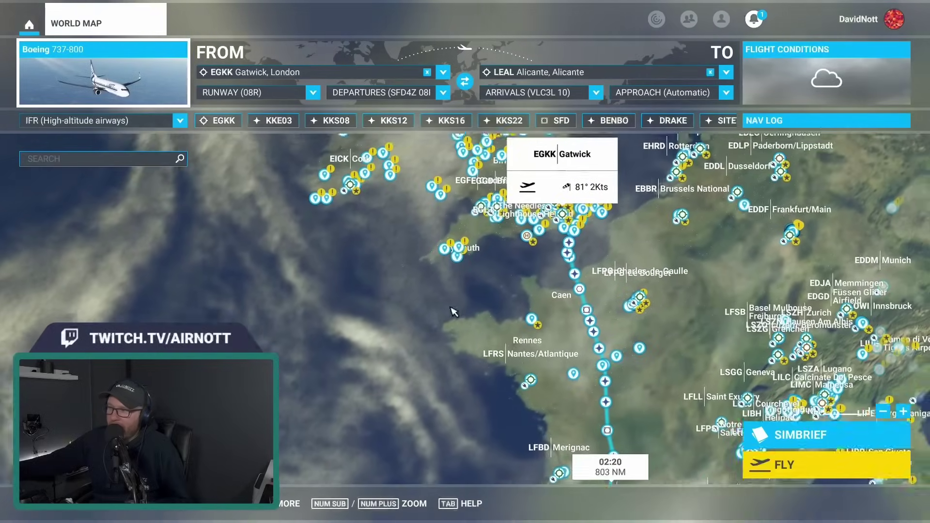
pyautogui.scroll(1, 464, 293)
pyautogui.scroll(3, 488, 296)
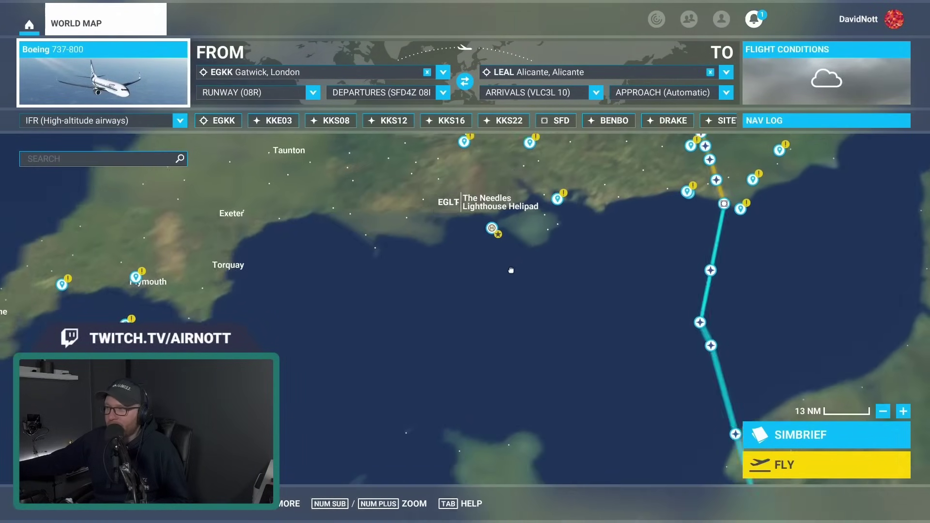
pyautogui.moveTo(485, 326); pyautogui.dragTo(370, 243)
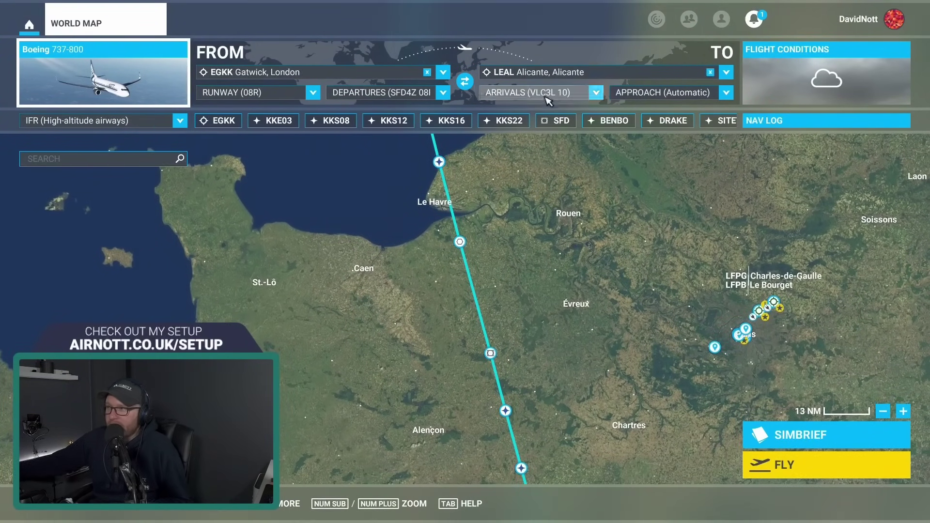
pyautogui.click(783, 465)
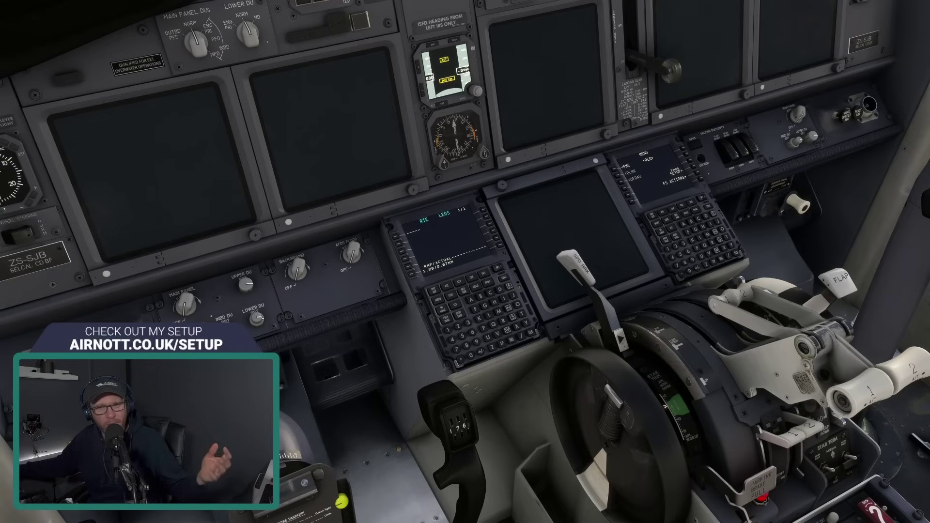
# Step: Request the SimBrief data on the captain's tablet, then return the view to the FMC
pyautogui.hotkey('alt', '1')
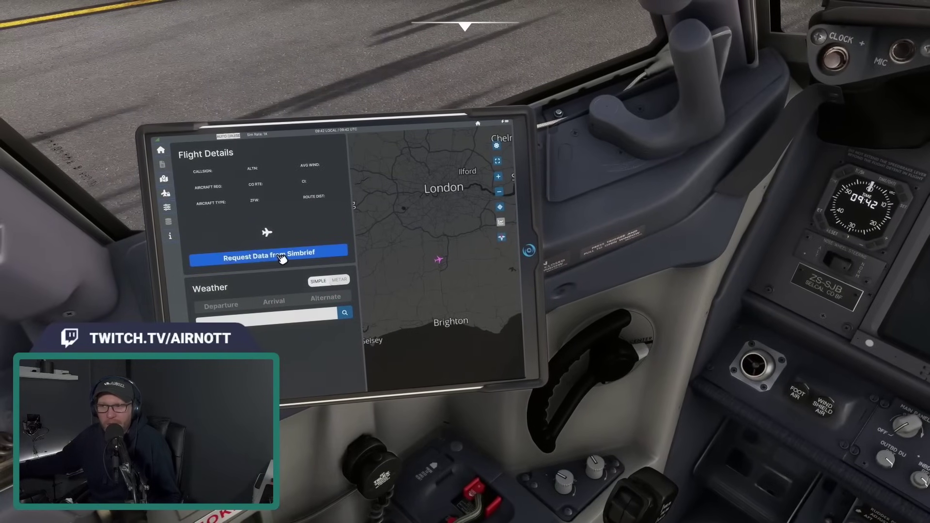
pyautogui.click(280, 256)
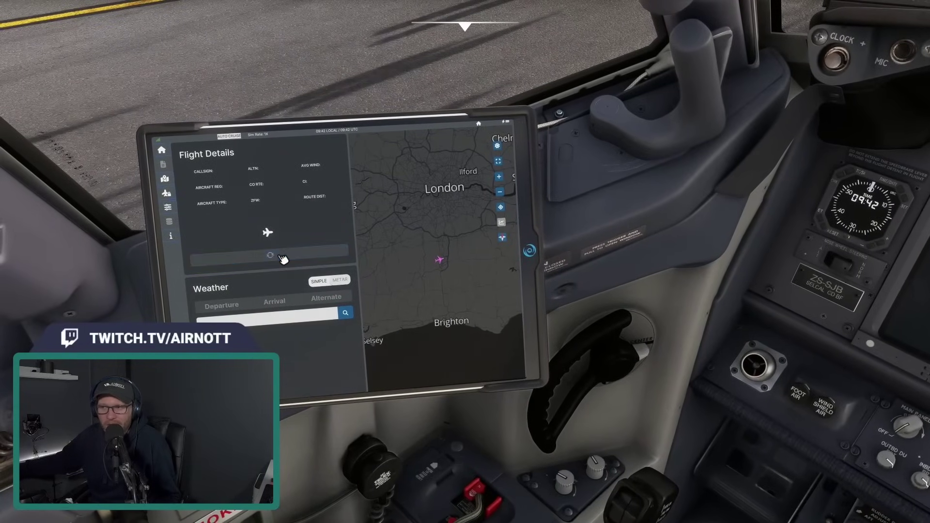
pyautogui.hotkey('alt', '2')
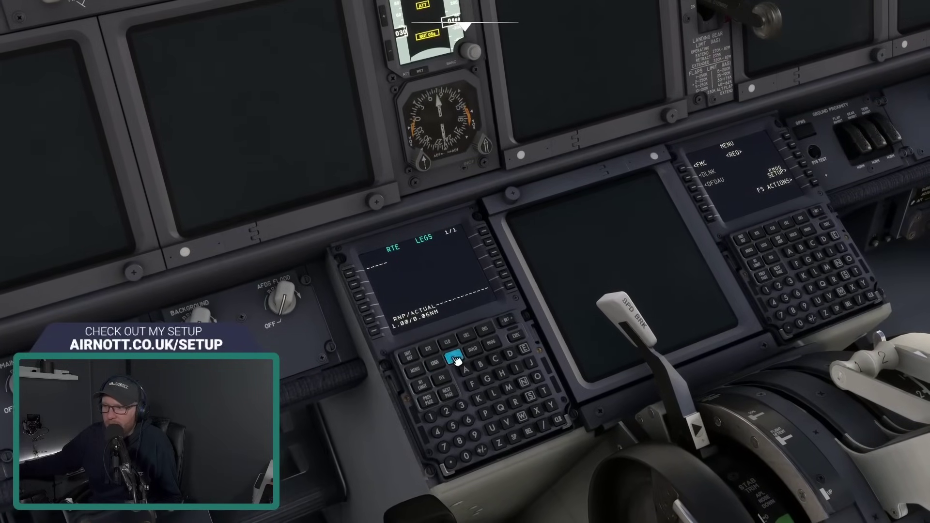
# Step: Load the SIMBRIEF RTE EGKK-LEAL file into the 737 FMC, set its payload and activate the route
pyautogui.click(427, 351)
pyautogui.click(498, 255)
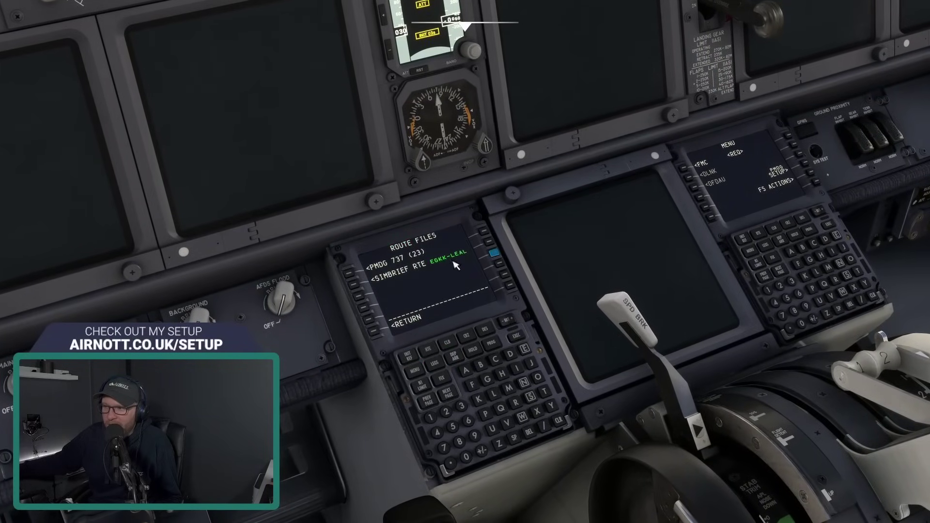
pyautogui.click(353, 285)
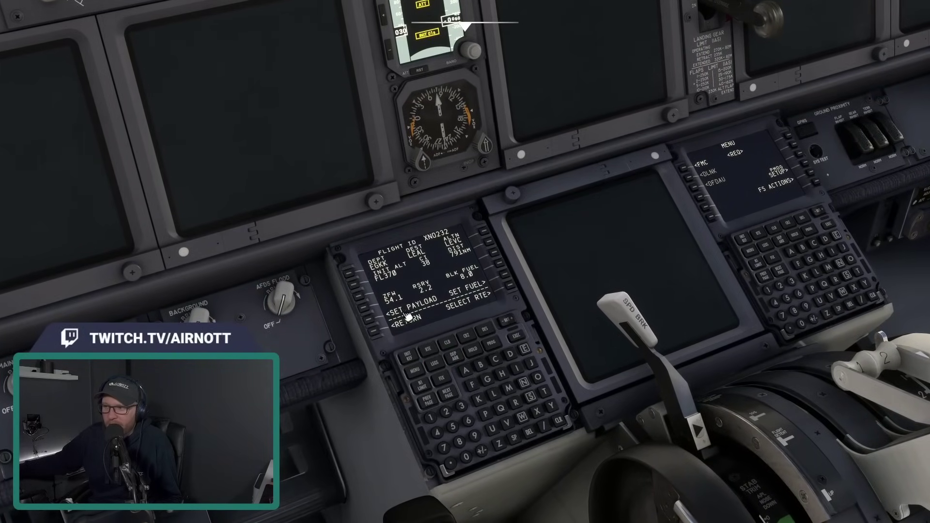
pyautogui.click(374, 322)
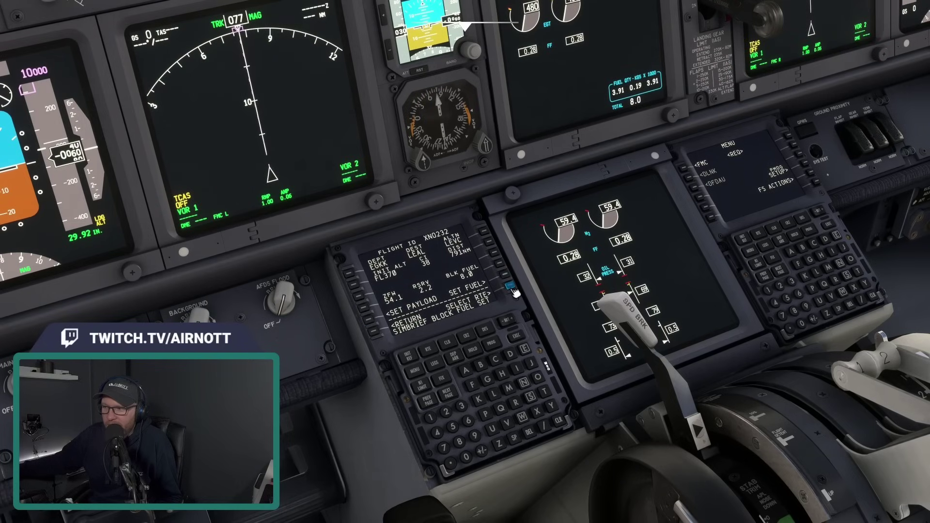
pyautogui.click(513, 290)
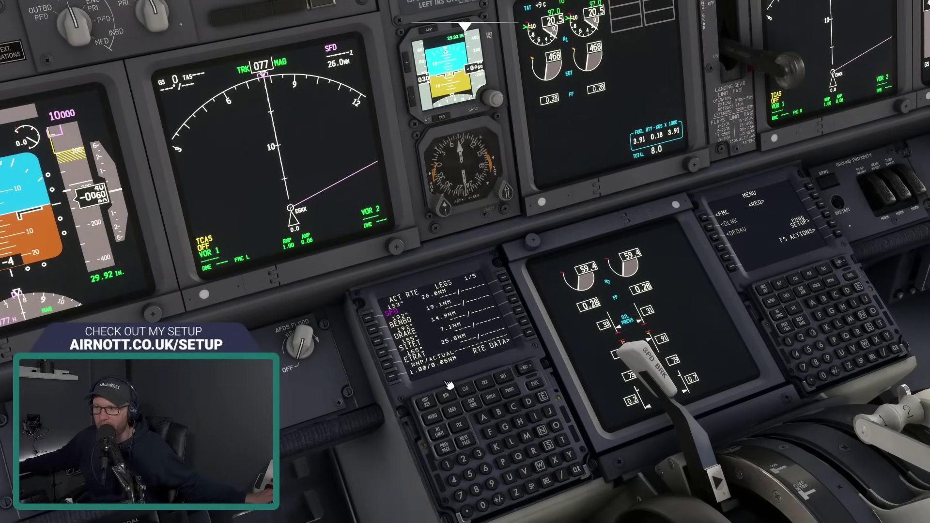
# Step: Check the 737 FMC's departure/arrival index, then go back to the active route LEGS page
pyautogui.click(476, 406)
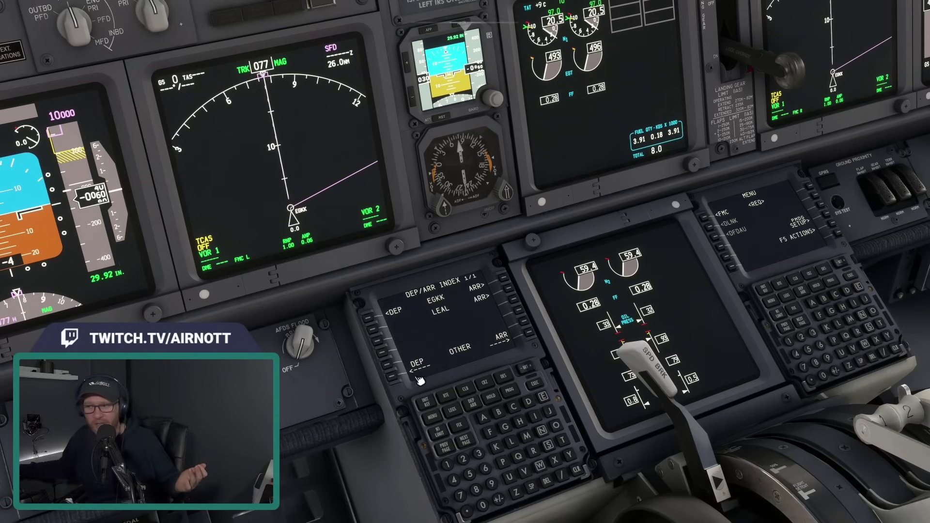
pyautogui.click(451, 409)
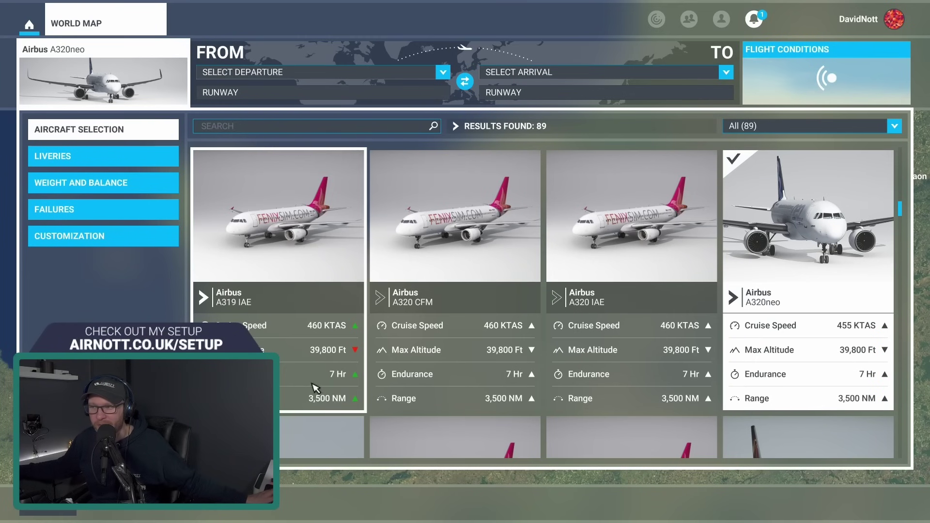
# Step: Generate the EGKK–LEAL SimBrief plan with aircraft type A20N - A320-251N
pyautogui.press('Escape')
pyautogui.press('Return')
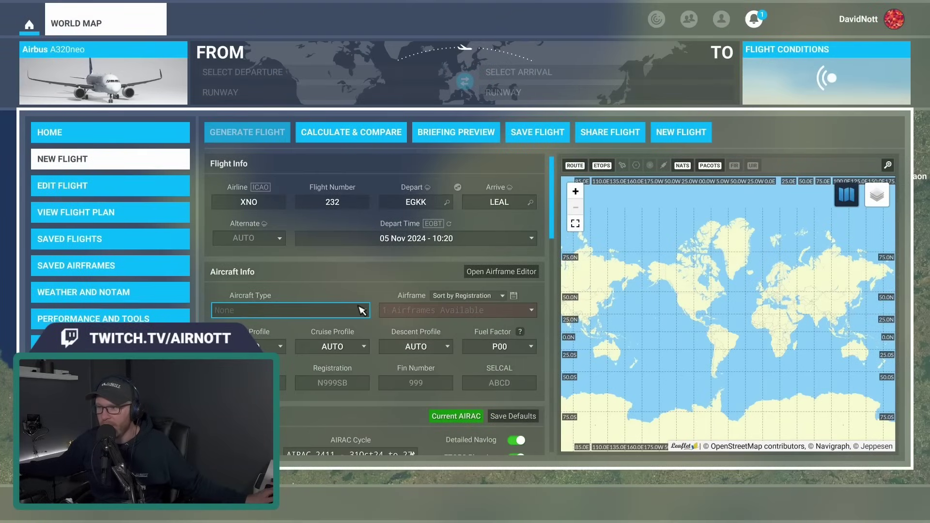
pyautogui.click(361, 310)
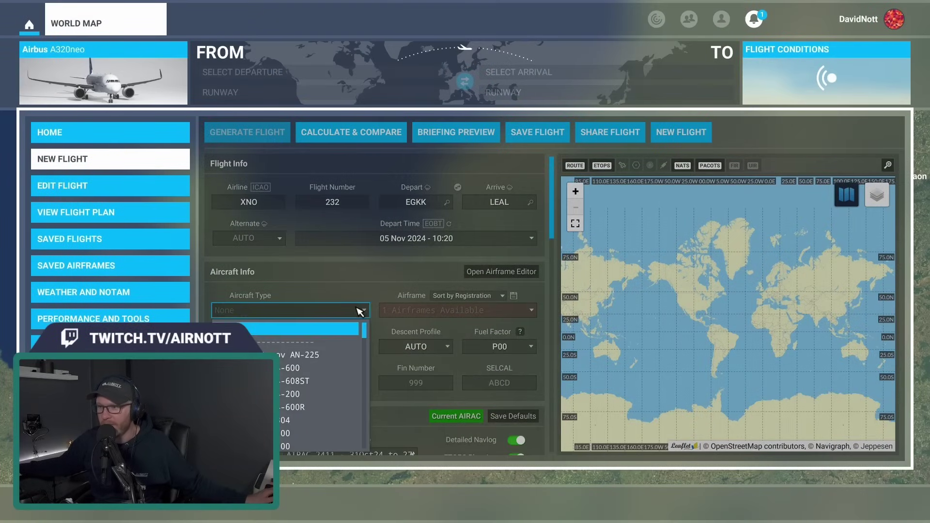
pyautogui.scroll(-2, 320, 377)
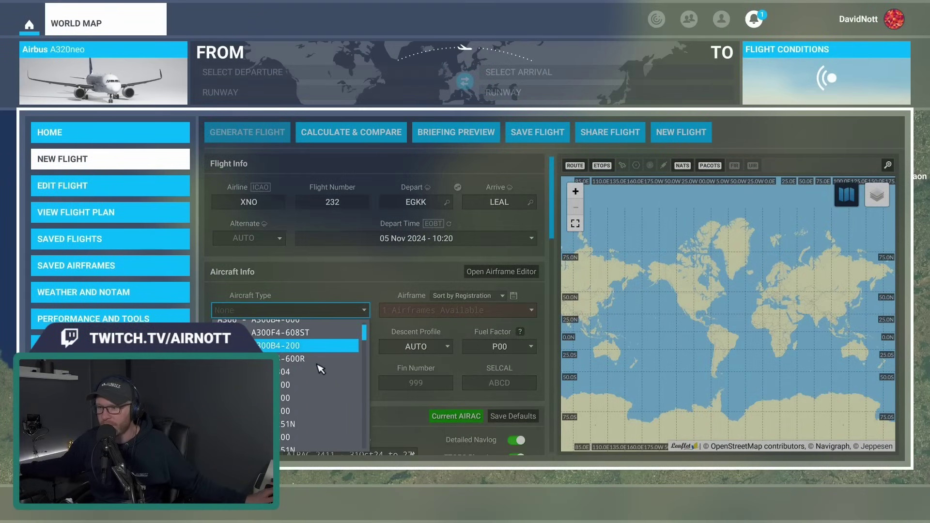
pyautogui.click(317, 424)
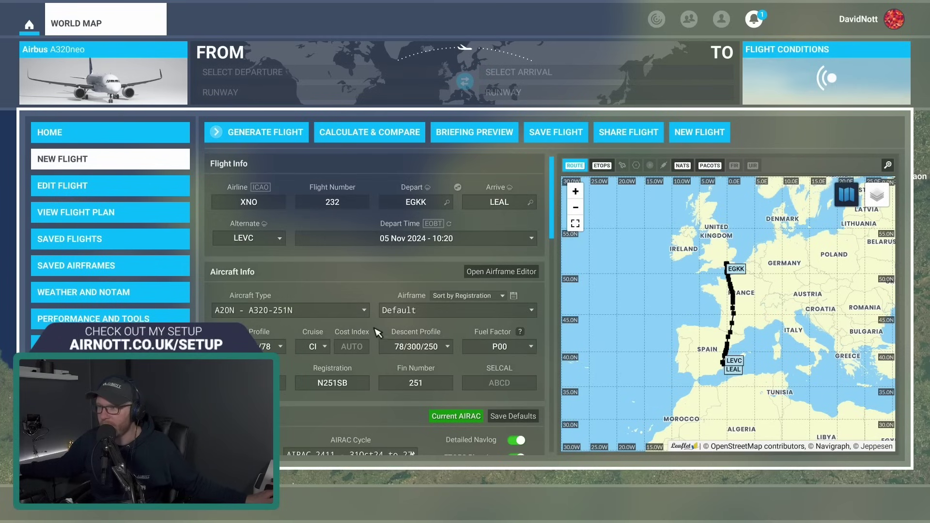
pyautogui.click(274, 136)
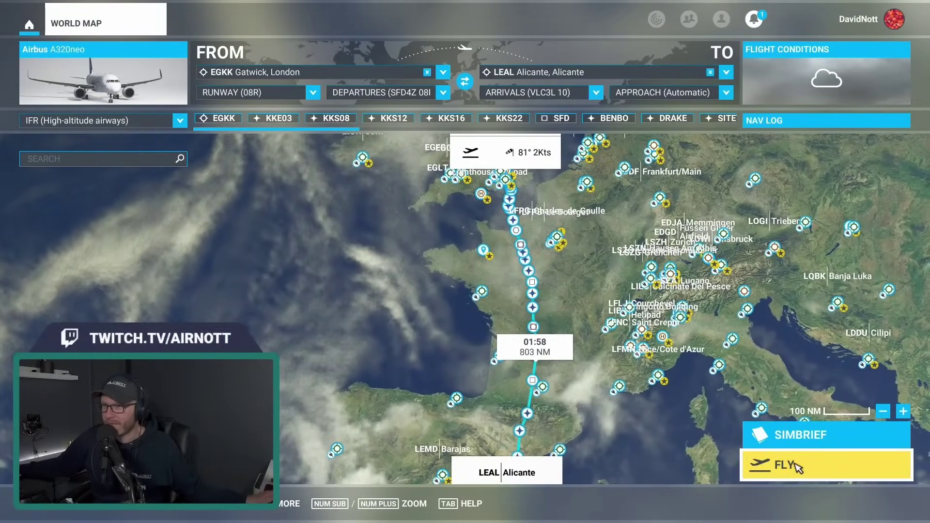
# Step: Start the flight at EGKK and look down at the A320neo instrument panel
pyautogui.click(801, 465)
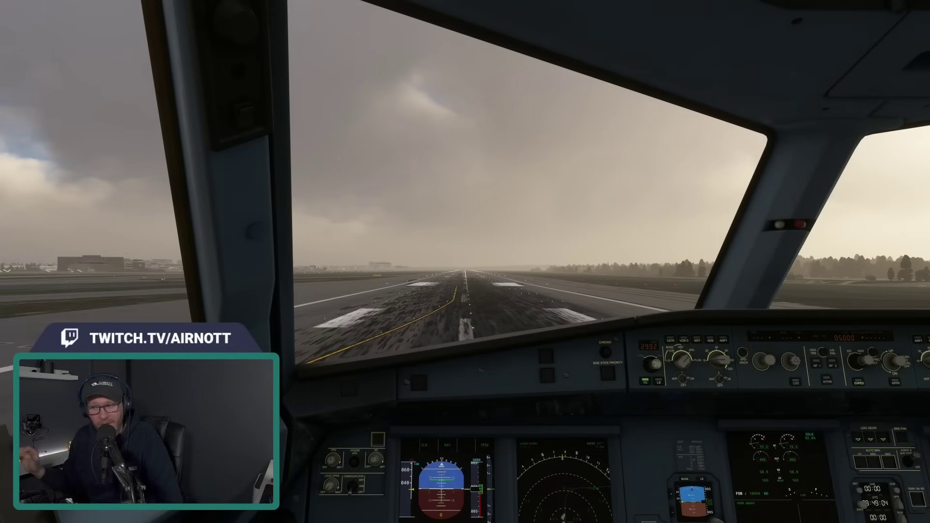
pyautogui.hotkey('alt', '2')
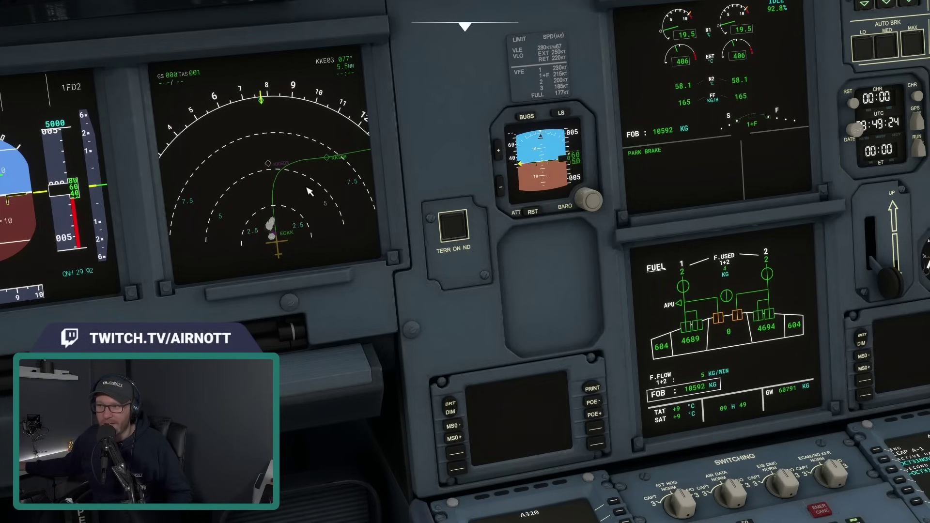
# Step: Page through the EGKK–LEAL waypoints on the MCDU F-PLN page, then return to the forward view
pyautogui.hotkey('alt', '2')
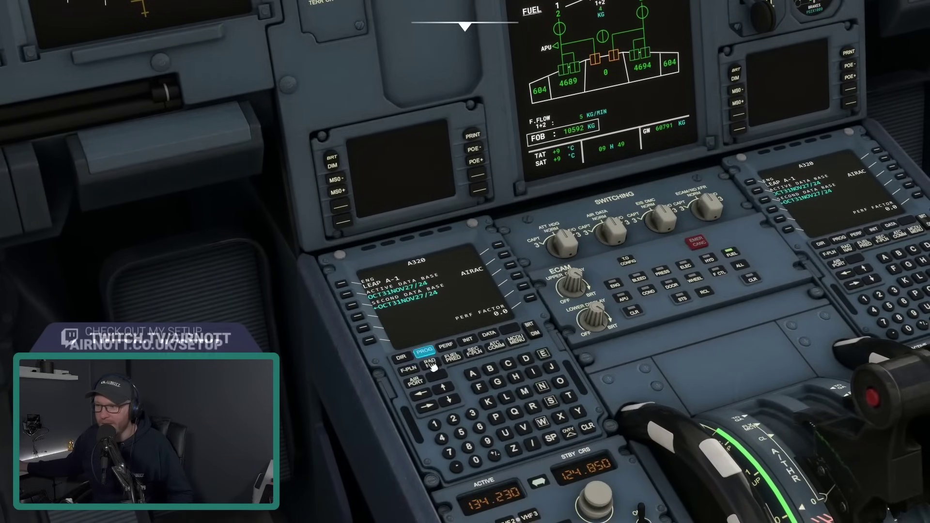
pyautogui.click(408, 369)
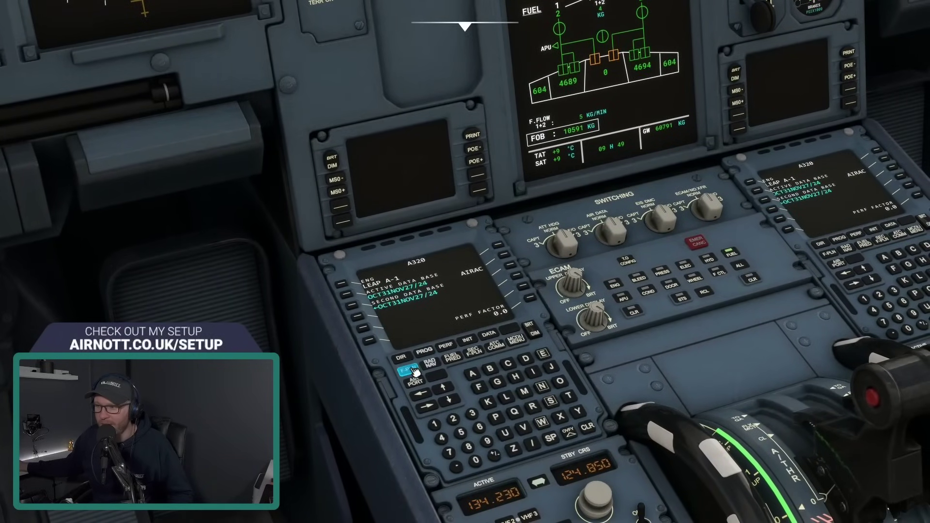
pyautogui.click(442, 388)
pyautogui.click(443, 388)
pyautogui.click(442, 388)
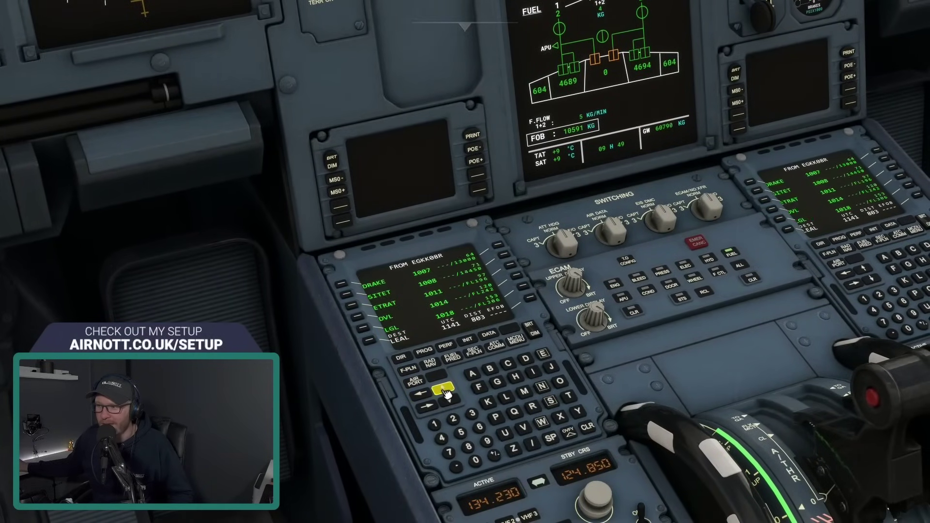
pyautogui.click(442, 388)
pyautogui.click(443, 388)
pyautogui.click(442, 388)
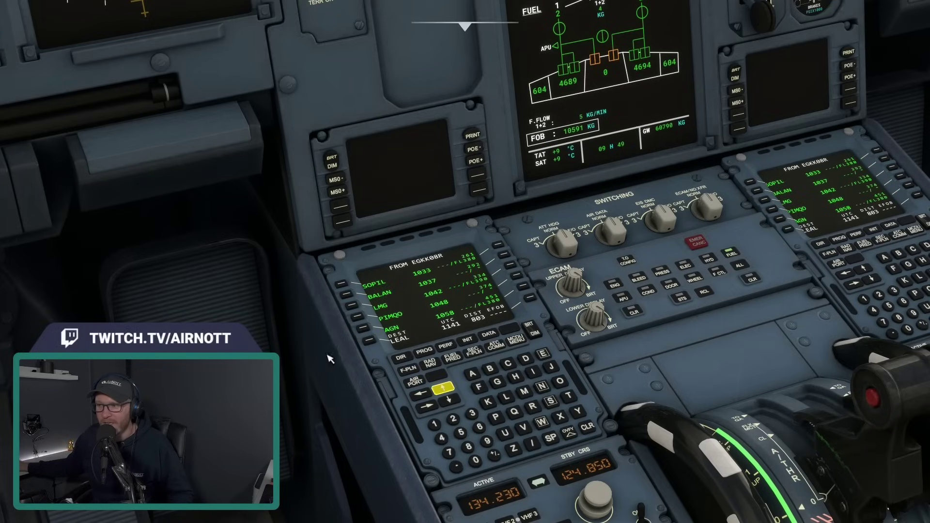
pyautogui.hotkey('ctrl', 'space')
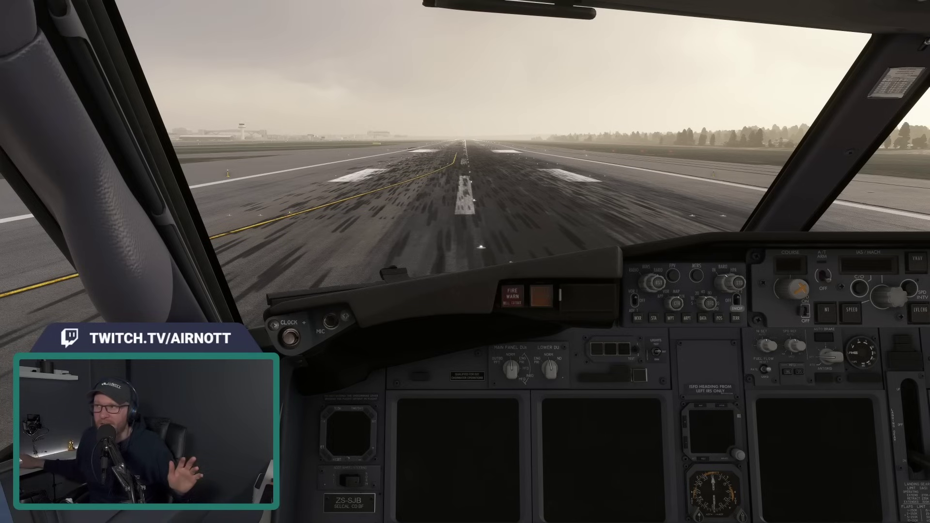
# Step: Open the SimBrief Dispatch panel from the toolbar and shift it slightly right
pyautogui.moveTo(465, 25)
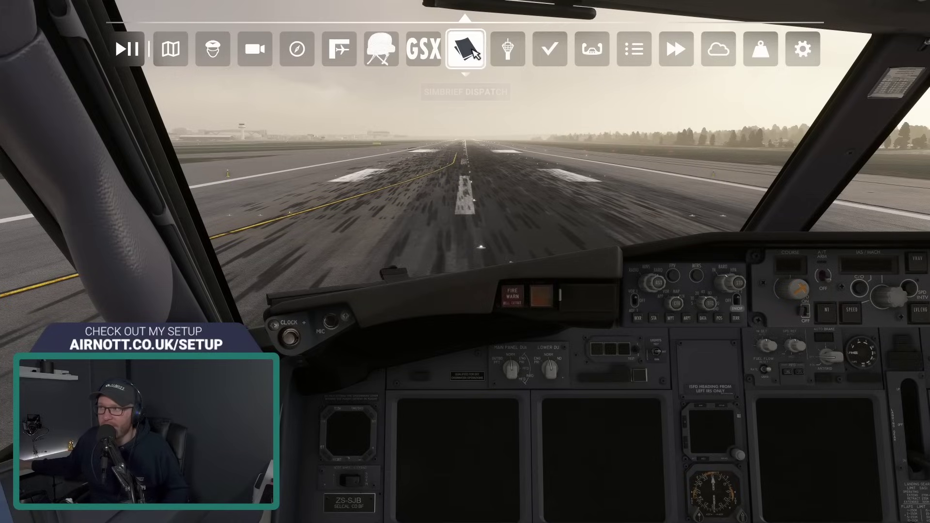
pyautogui.click(472, 51)
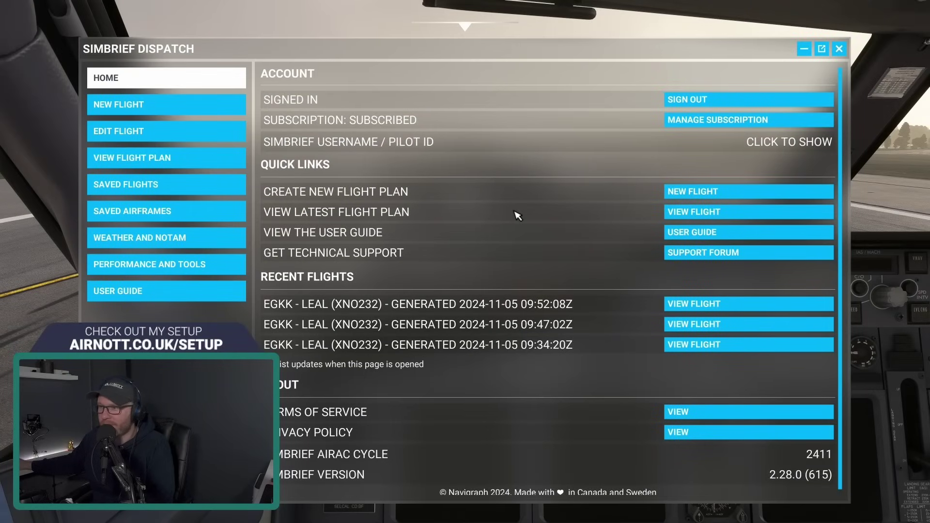
pyautogui.moveTo(278, 52); pyautogui.dragTo(294, 51)
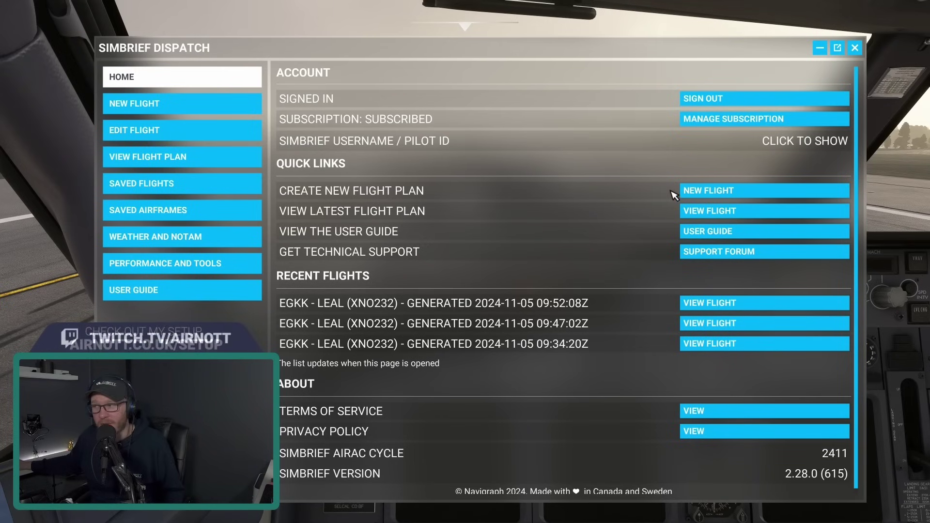
# Step: Create a new flight, generate the EGKK–EGPH plan for the 737-800 and import it
pyautogui.click(717, 192)
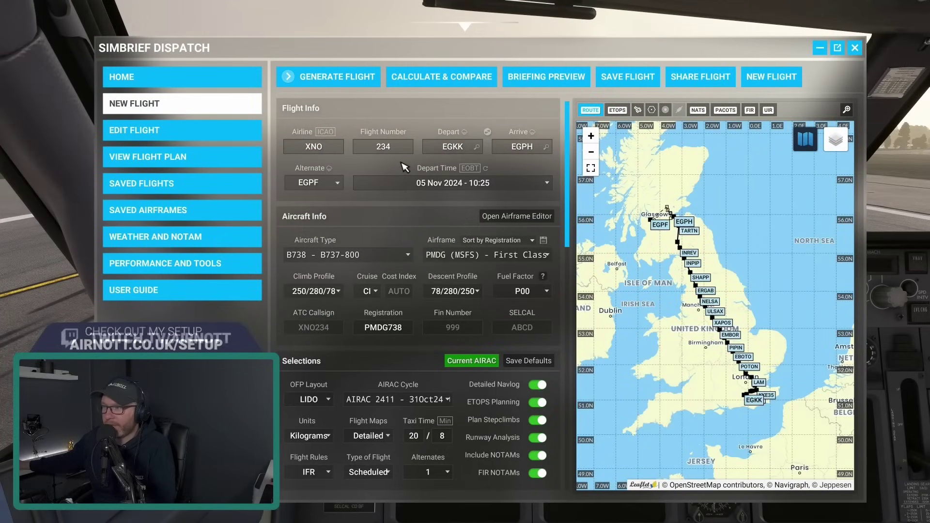
pyautogui.click(348, 84)
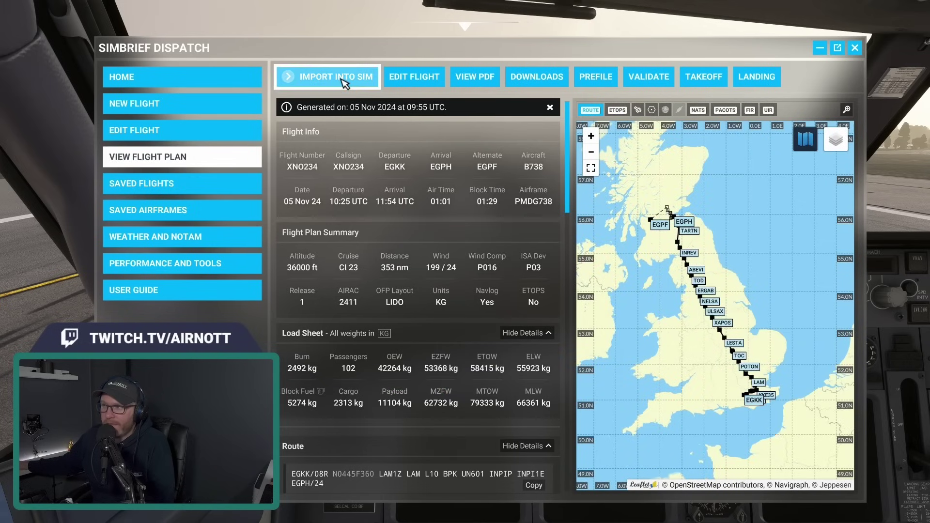
pyautogui.click(341, 81)
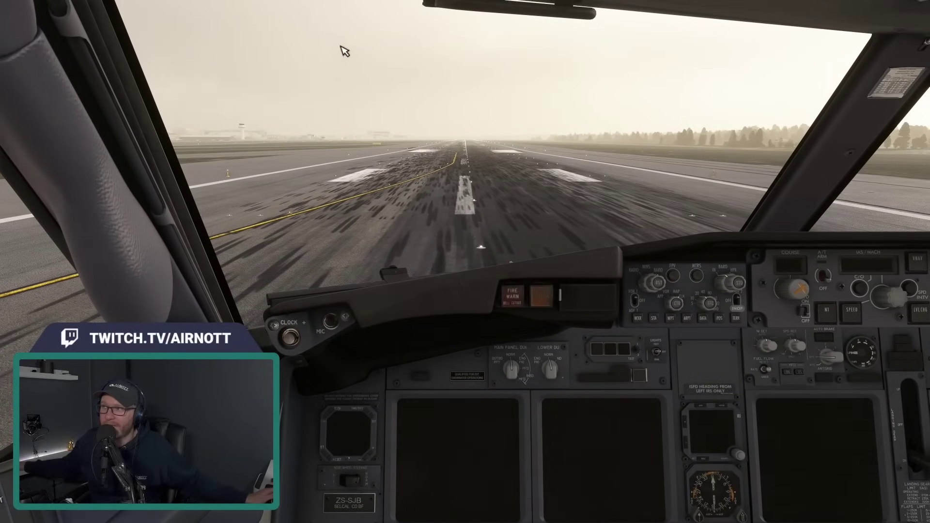
# Step: From SimBrief Dispatch, send the latest EGKK–EGPH plan (XNO234) to VATSIM prefile in the browser
pyautogui.moveTo(433, 48)
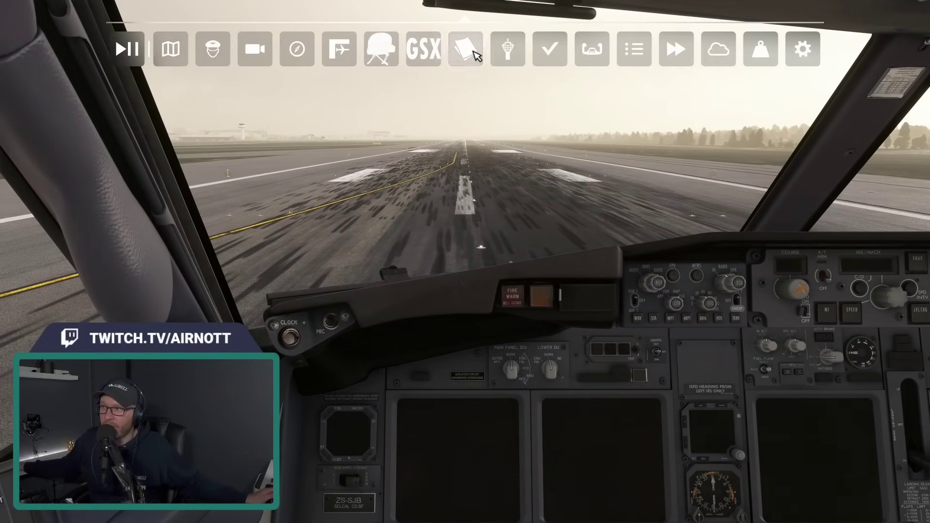
pyautogui.click(474, 52)
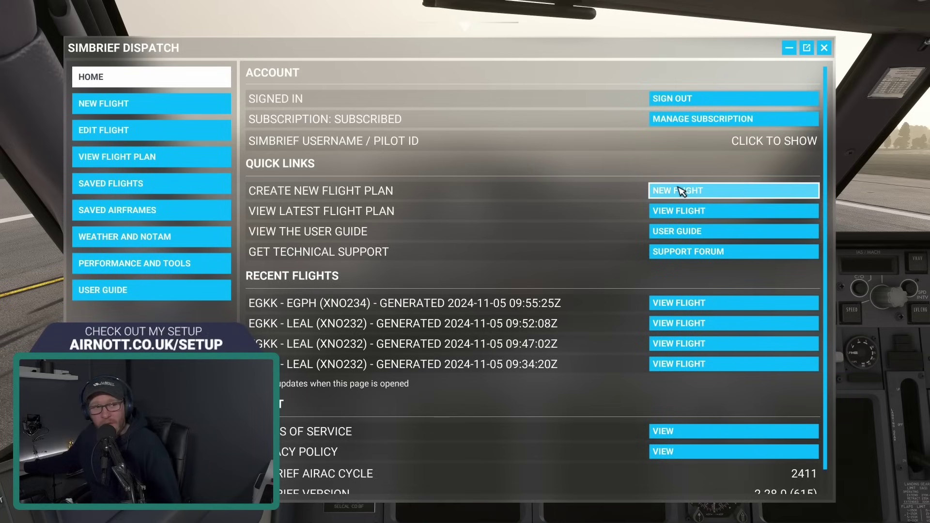
pyautogui.click(676, 211)
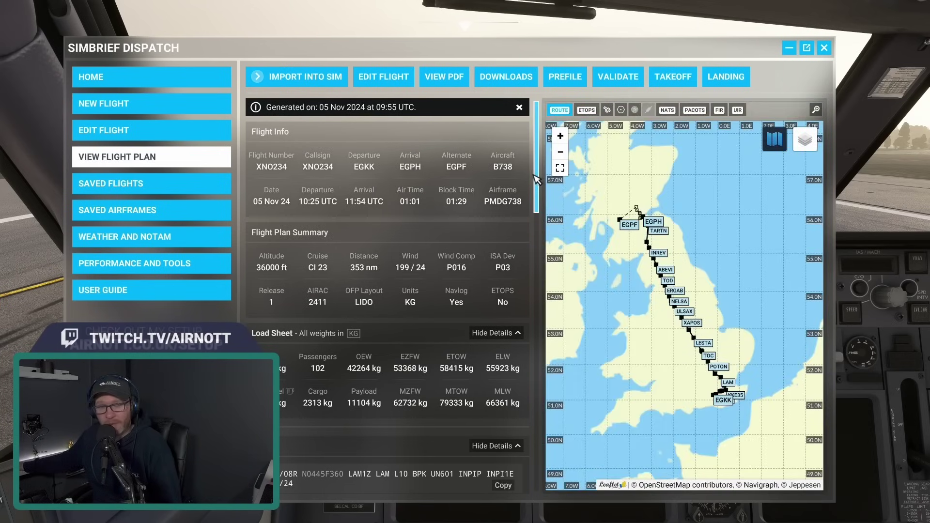
pyautogui.click(566, 80)
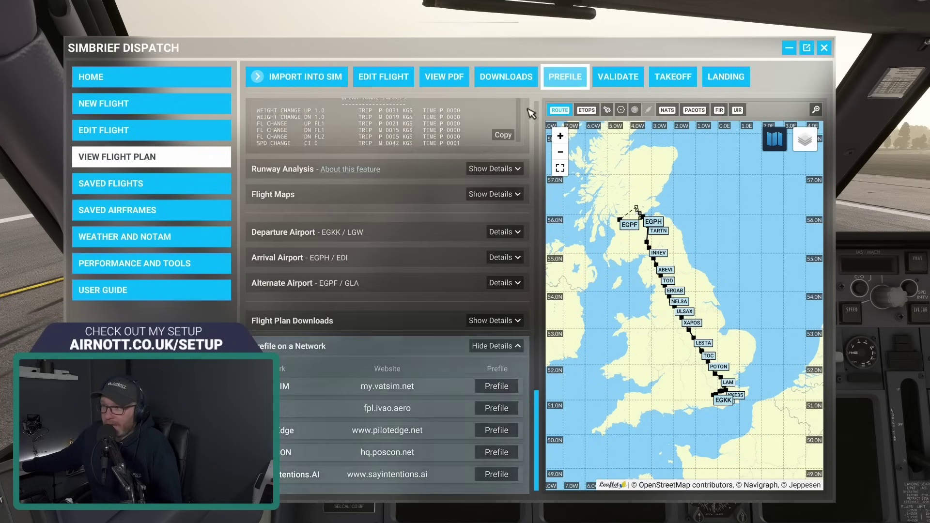
pyautogui.click(492, 390)
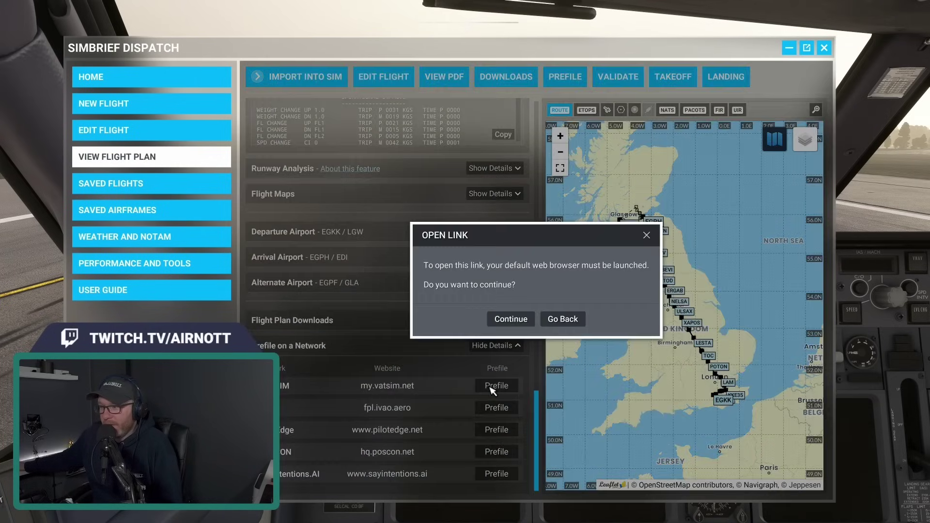
pyautogui.click(511, 321)
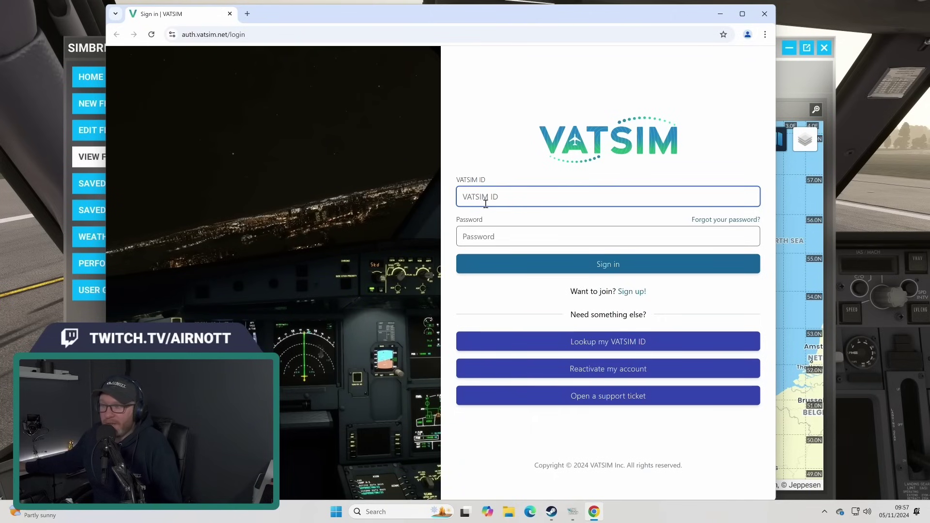
# Step: Close the Chrome VATSIM sign-in window and the SimBrief Dispatch panel
pyautogui.click(764, 14)
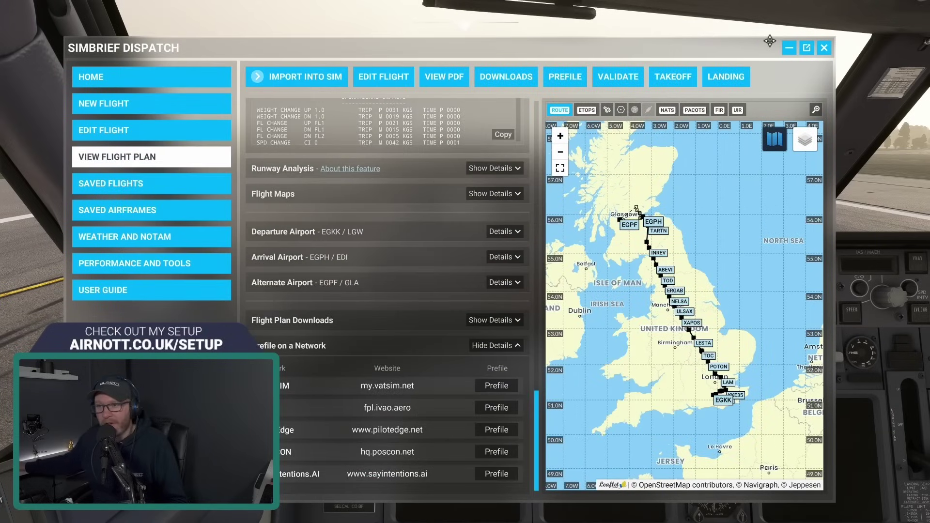
pyautogui.scroll(5, 439, 207)
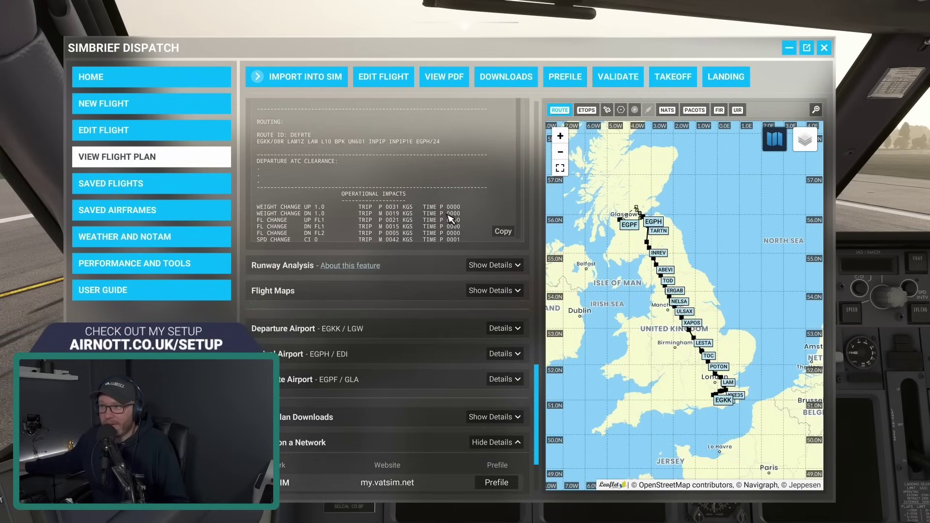
pyautogui.click(824, 48)
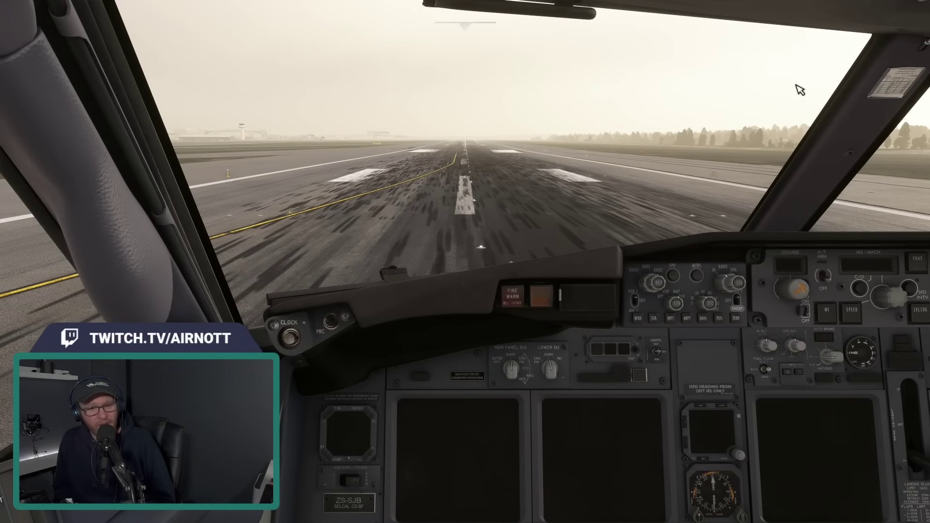